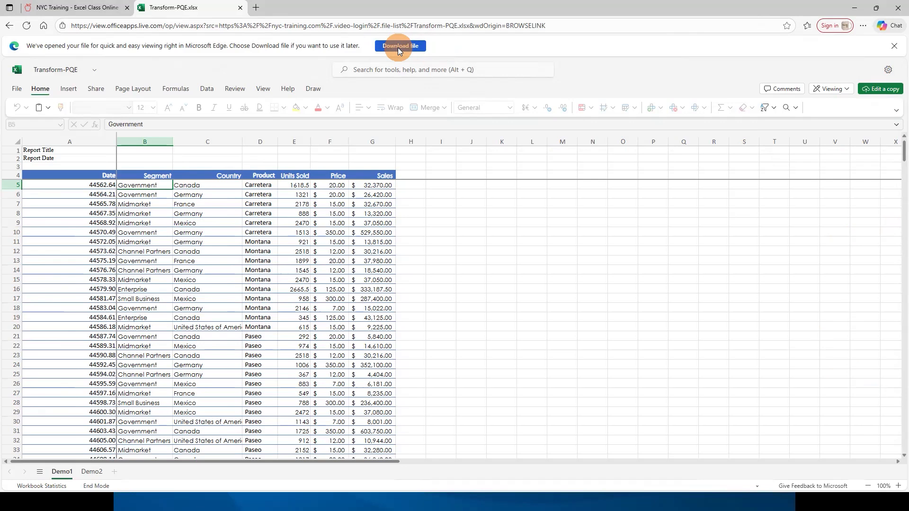
Step: Switch to the blank Excel workbook and import the Transform-PQE workbook from the Downloads folder as a data source
key("alt+Tab")
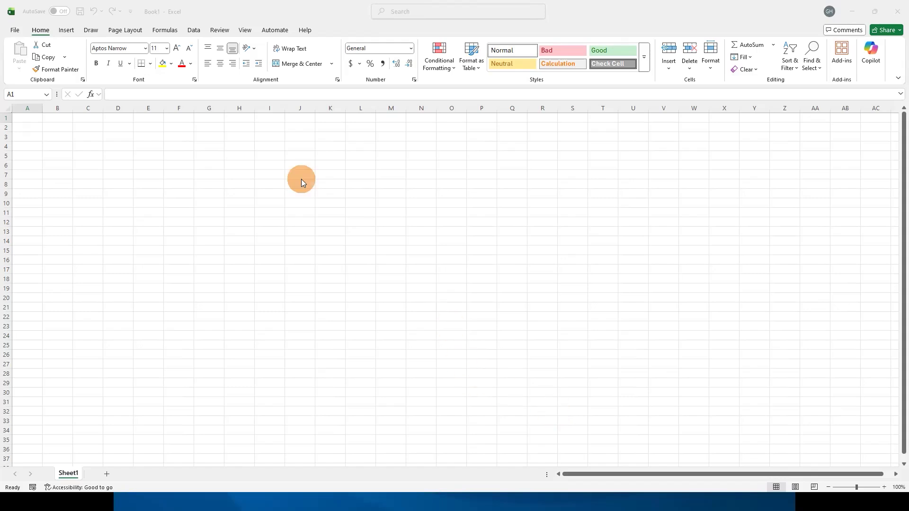
left_click(195, 31)
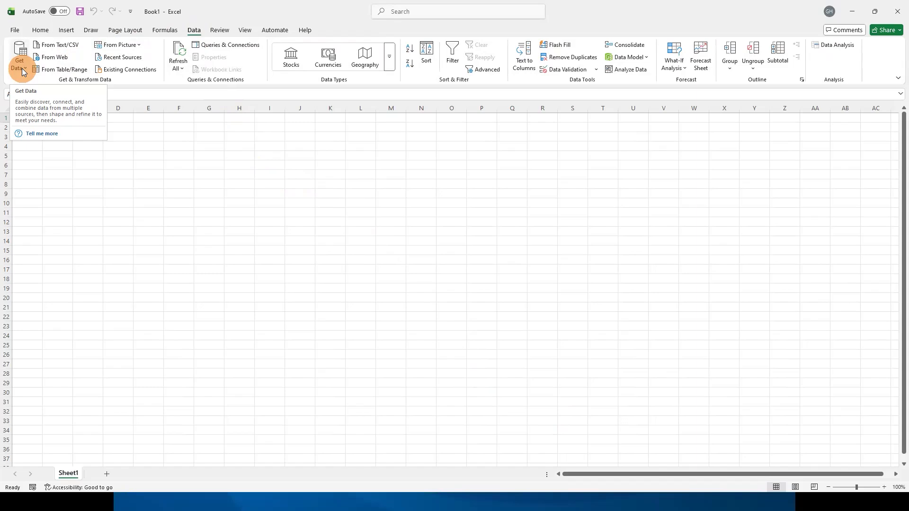
left_click(23, 70)
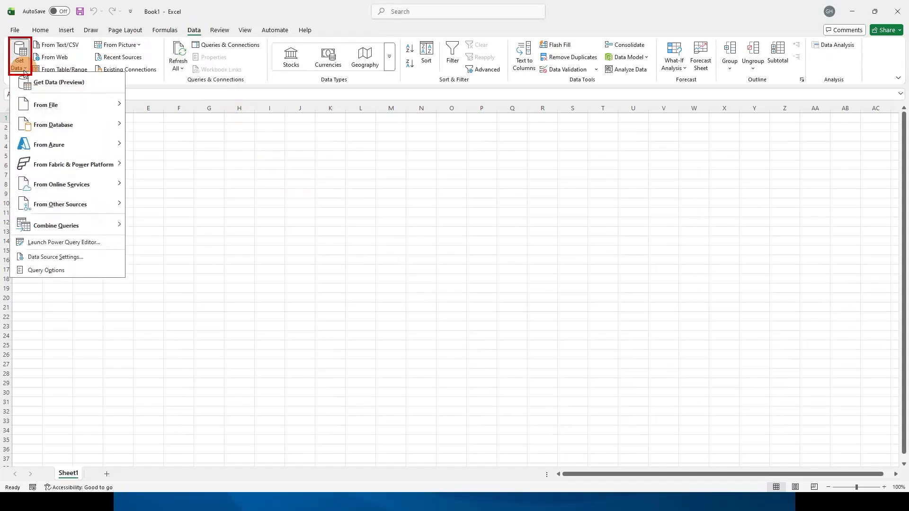
left_click(17, 106)
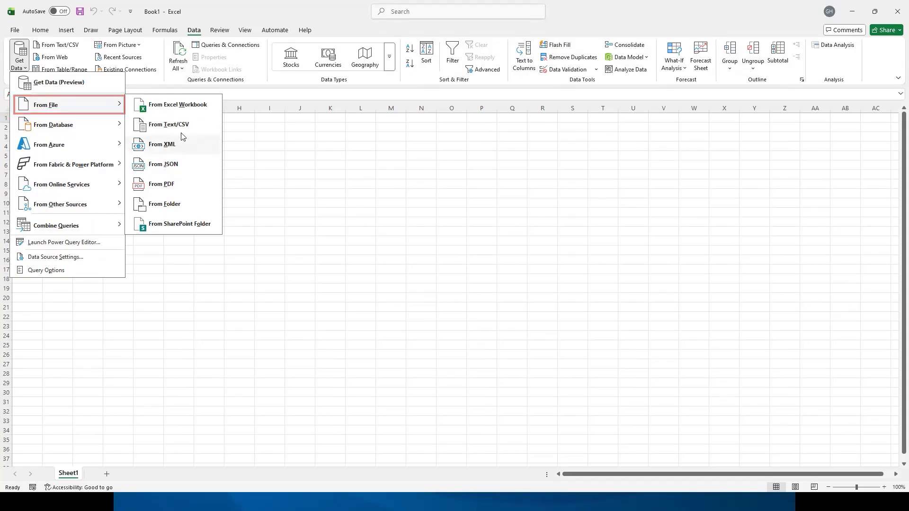
left_click(193, 109)
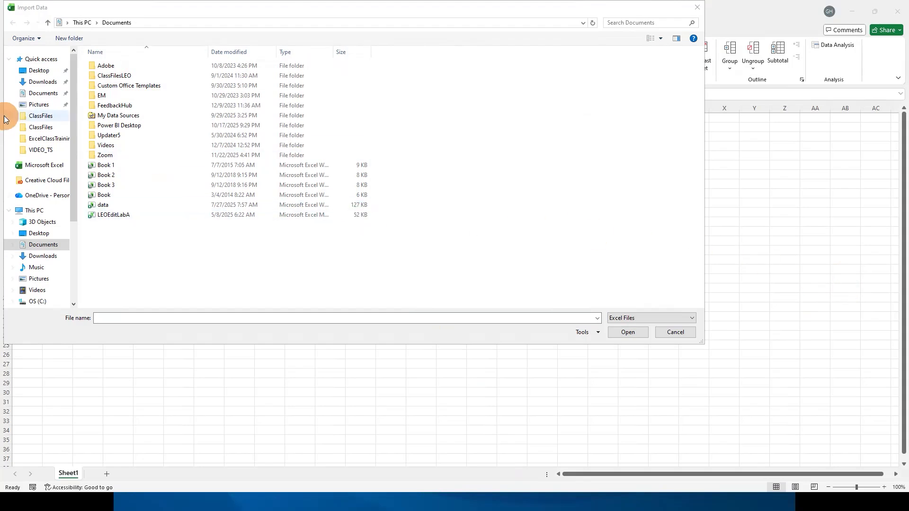
left_click(53, 86)
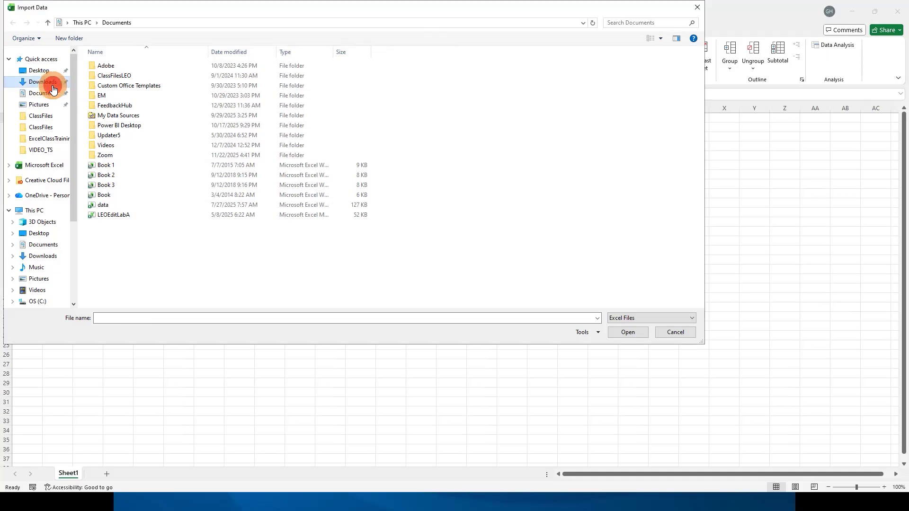
left_click(107, 81)
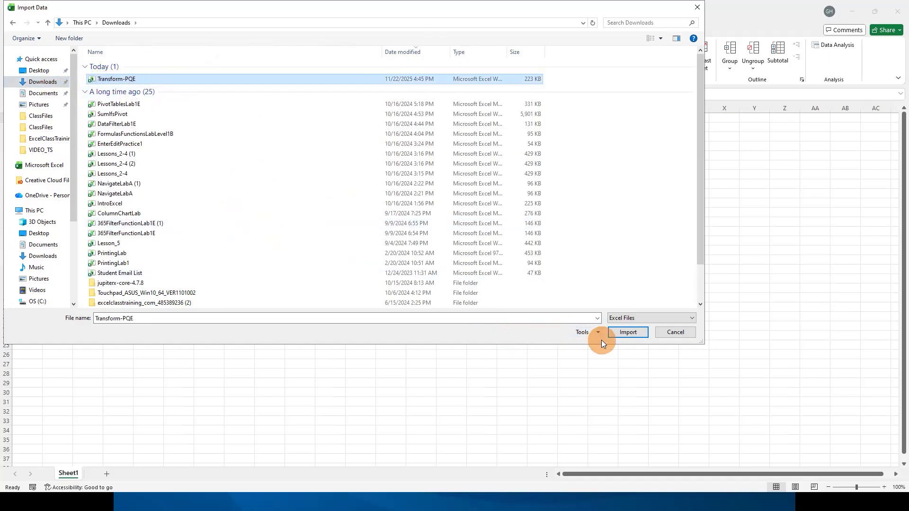
left_click(633, 333)
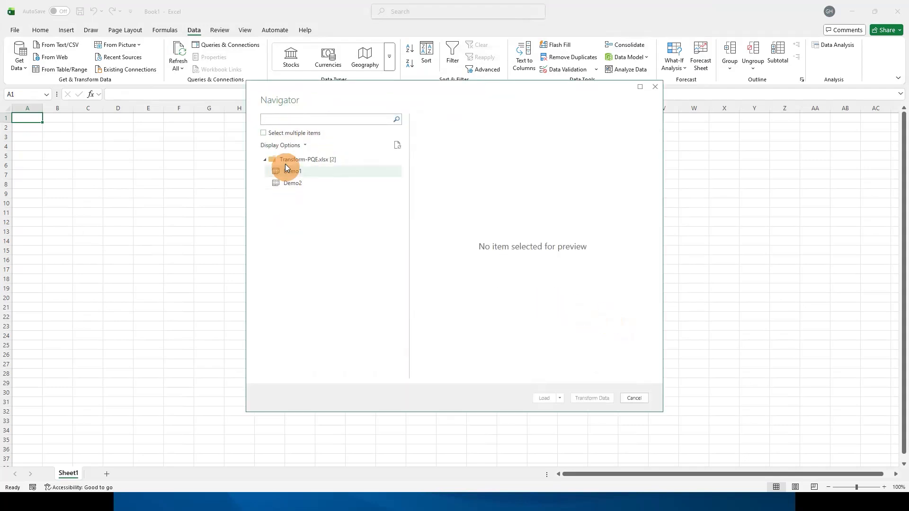
Step: Choose the Demo1 sheet of the imported workbook and open it for transformation in Power Query Editor
left_click(306, 172)
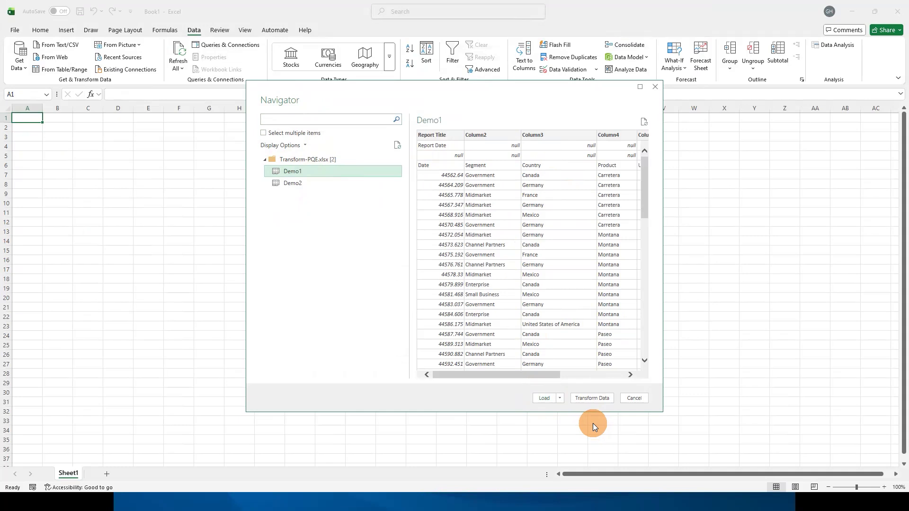
left_click(591, 399)
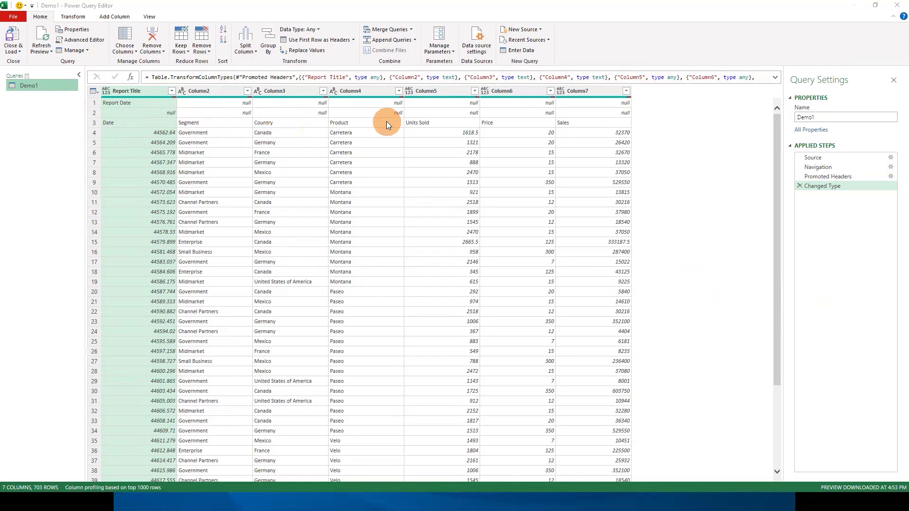
Step: Remove the top 2 rows of the Demo1 query and use the first remaining row as headers
left_click(206, 52)
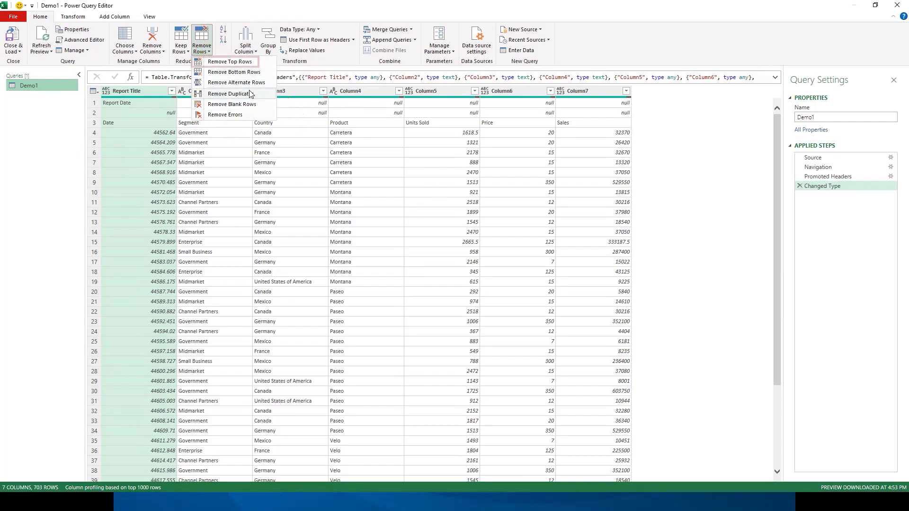
left_click(242, 63)
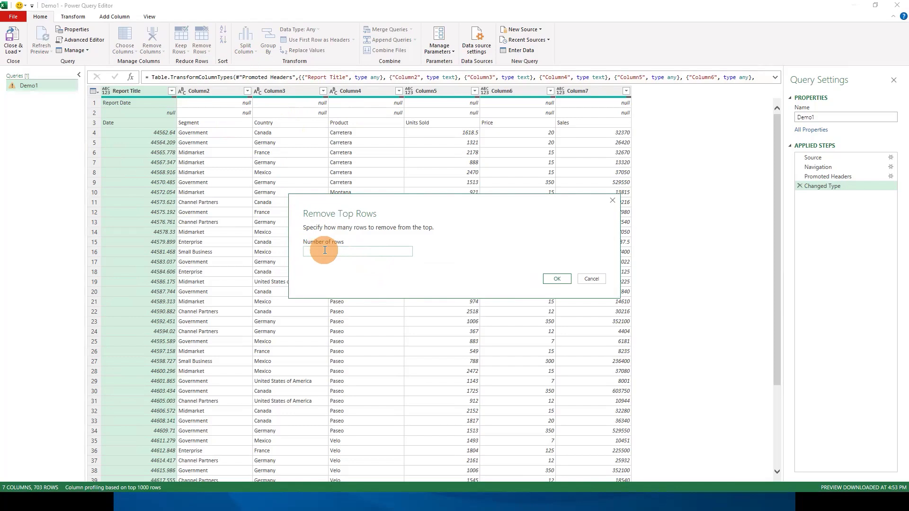
left_click(324, 250)
type("2")
left_click(555, 278)
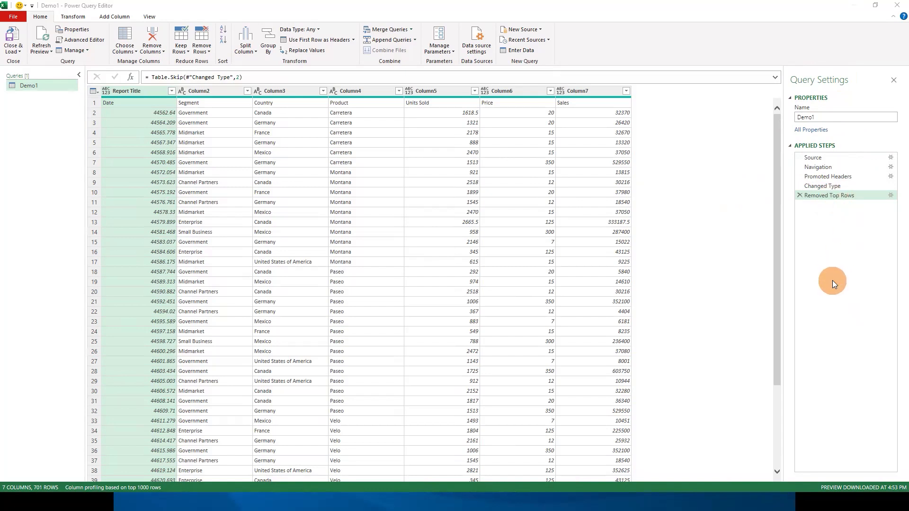
right_click(816, 199)
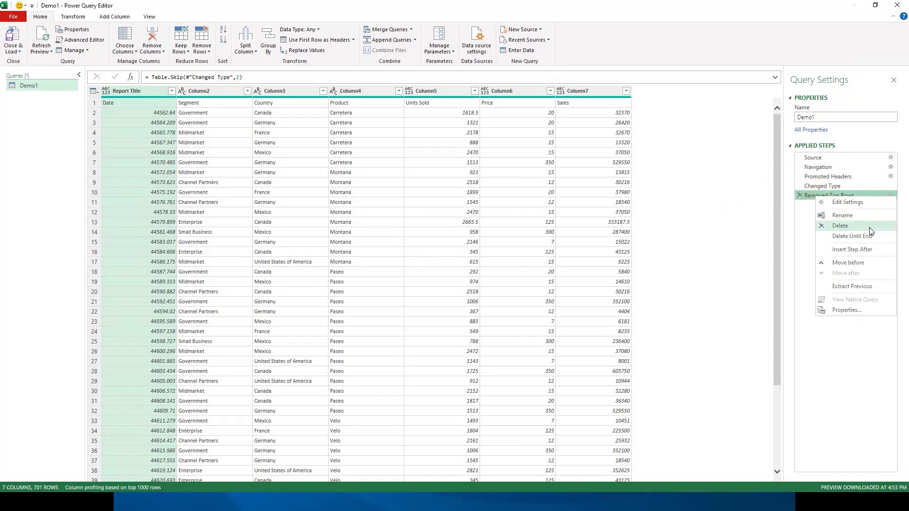
left_click(810, 269)
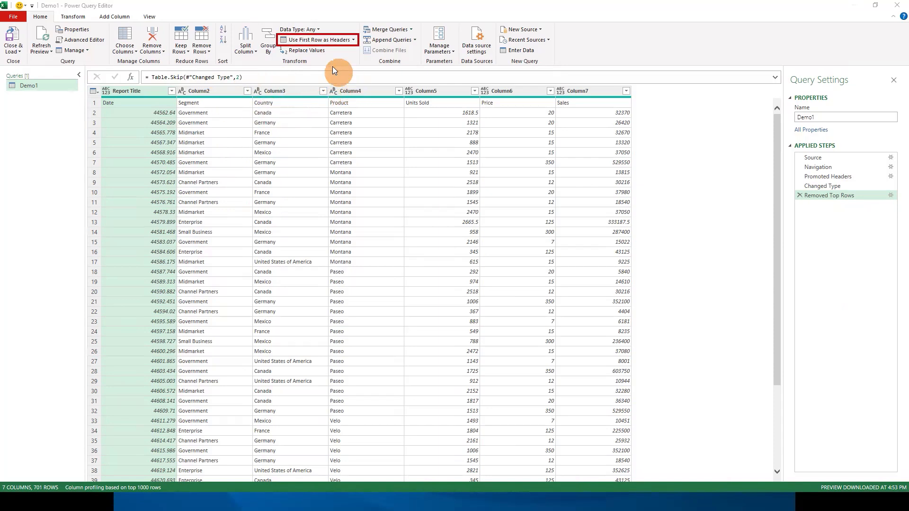
left_click(342, 44)
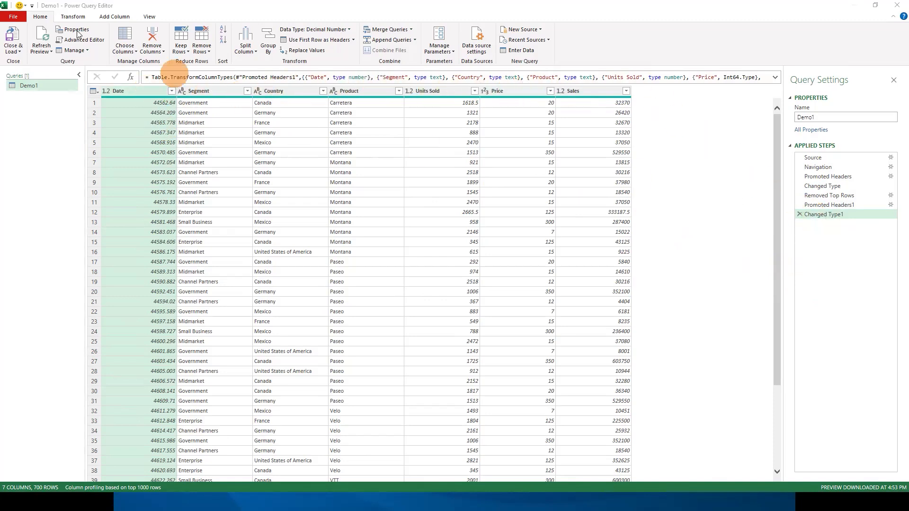
Step: Split the Date column into columns by number of characters, using 5 characters, once, as far left as possible
left_click(74, 16)
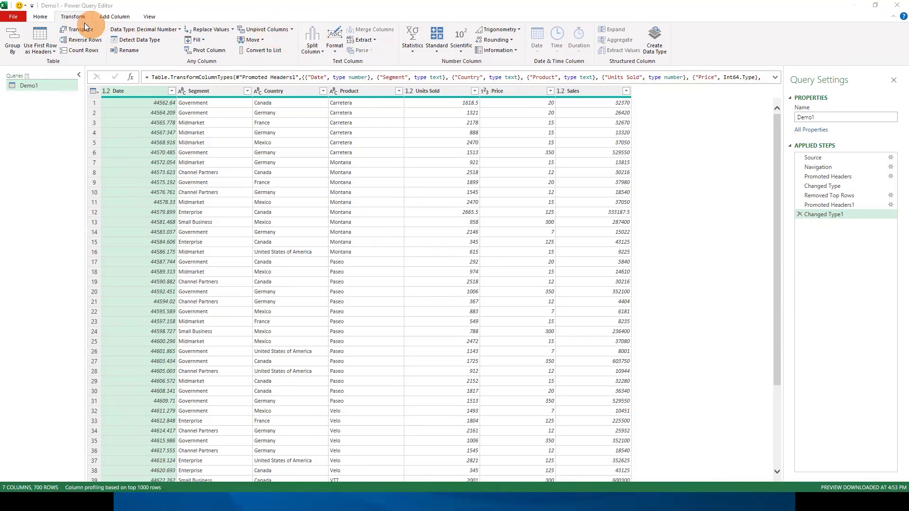
left_click(40, 16)
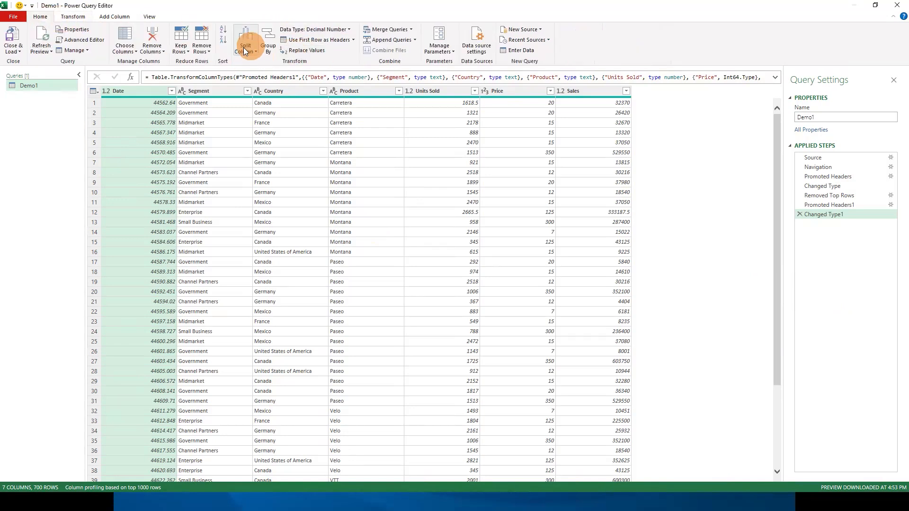
left_click(74, 17)
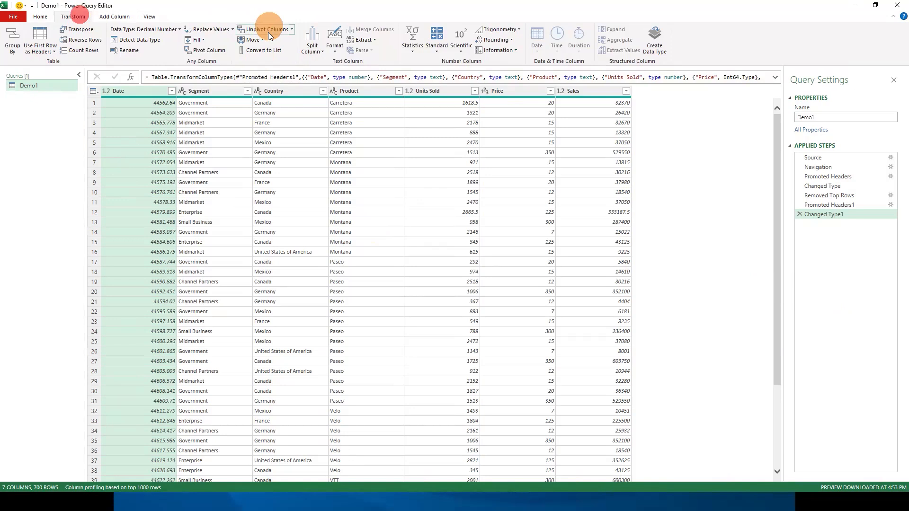
left_click(317, 51)
left_click(141, 88)
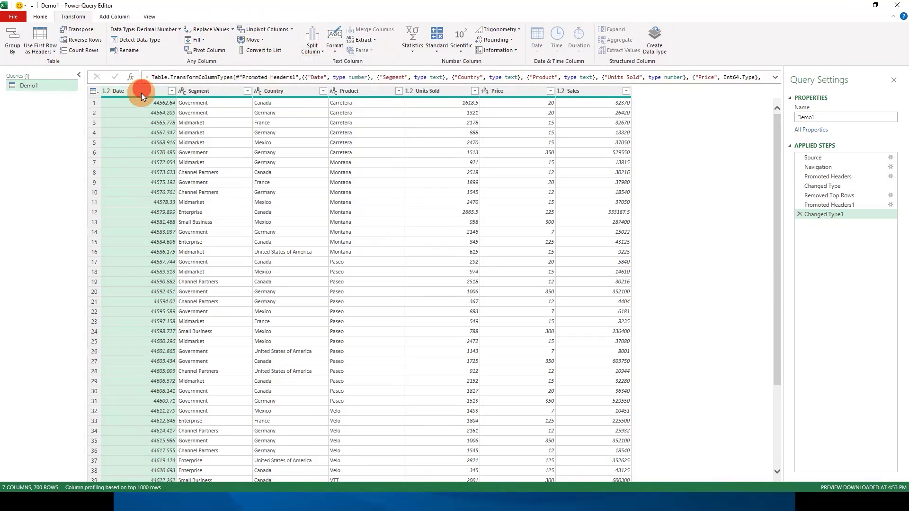
left_click(317, 52)
left_click(316, 49)
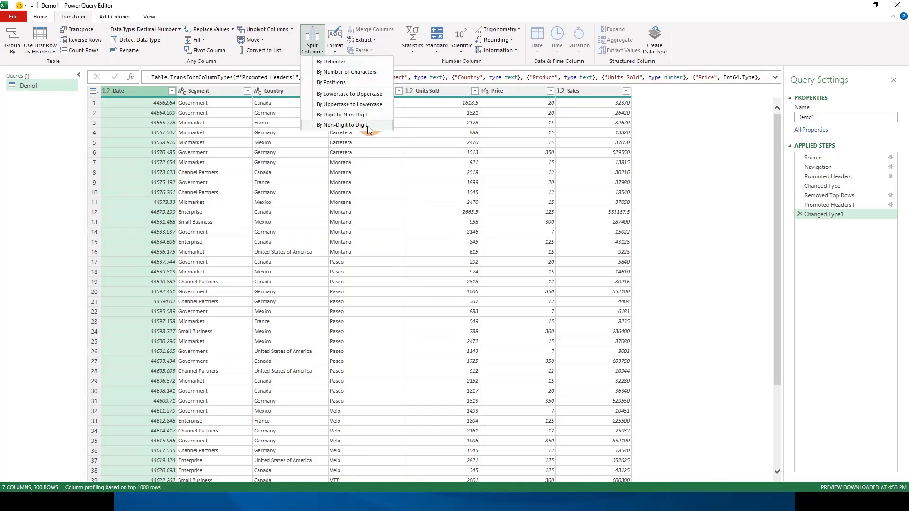
left_click(365, 72)
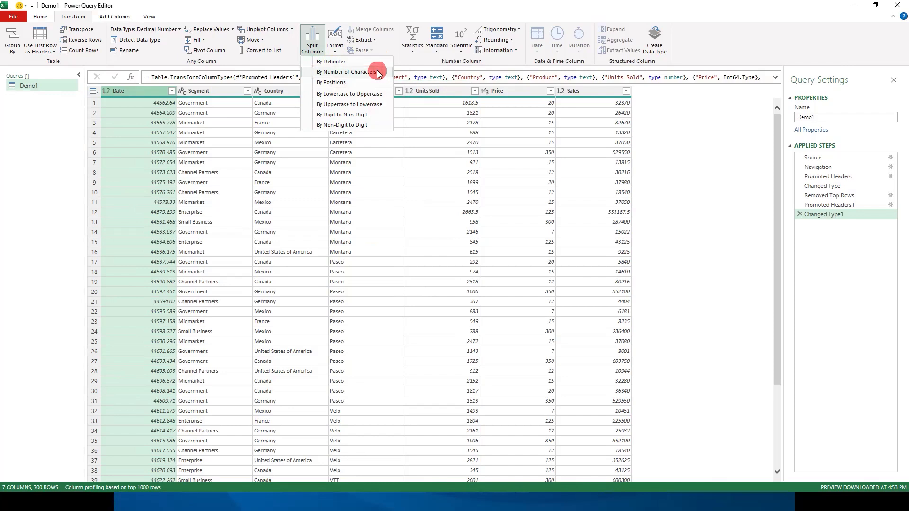
left_click(343, 226)
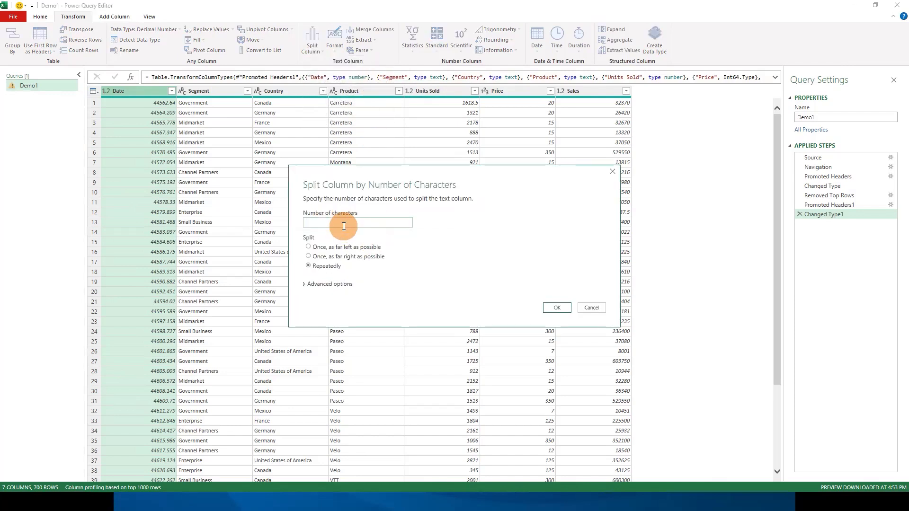
type("5")
left_click(328, 249)
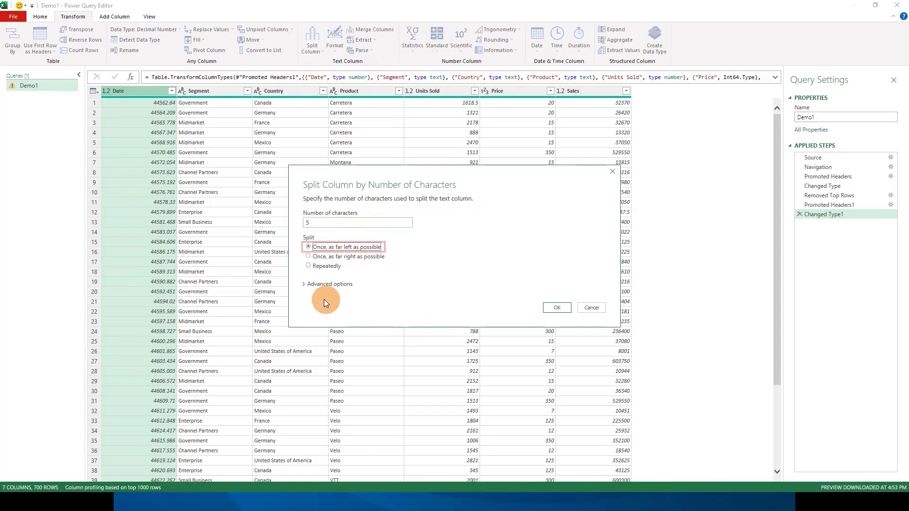
left_click(304, 285)
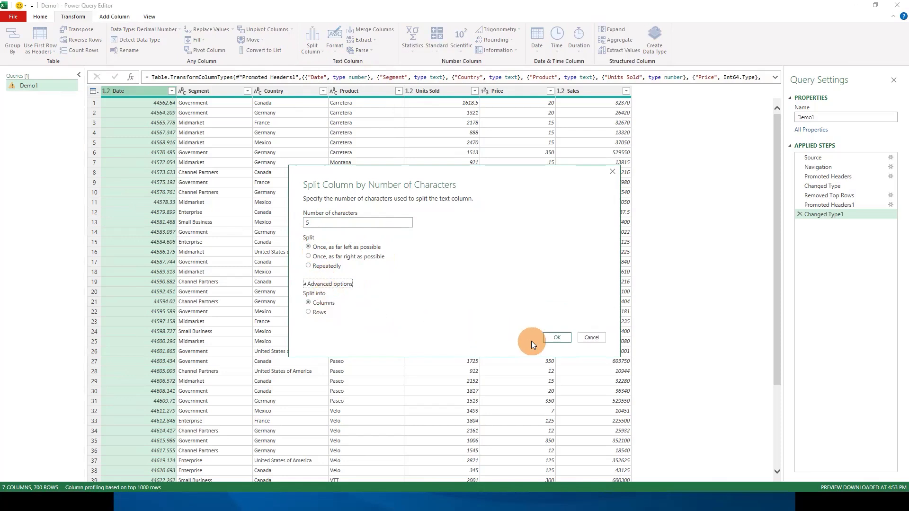
left_click(554, 339)
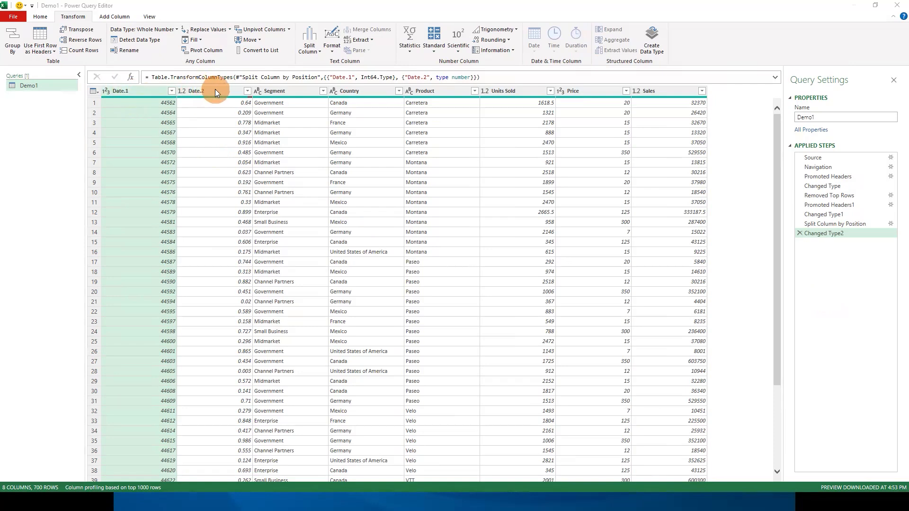
Step: Rename the Date.2 column as Time
left_click(163, 142)
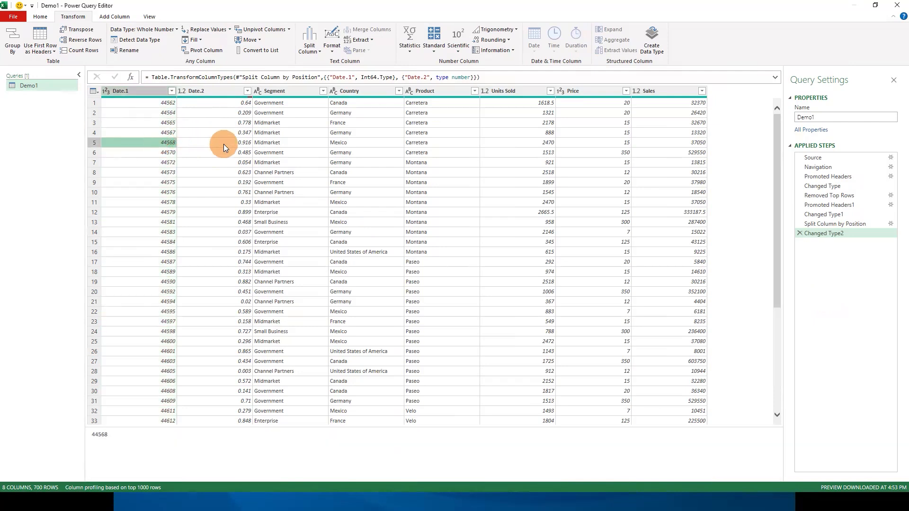
left_click(225, 144)
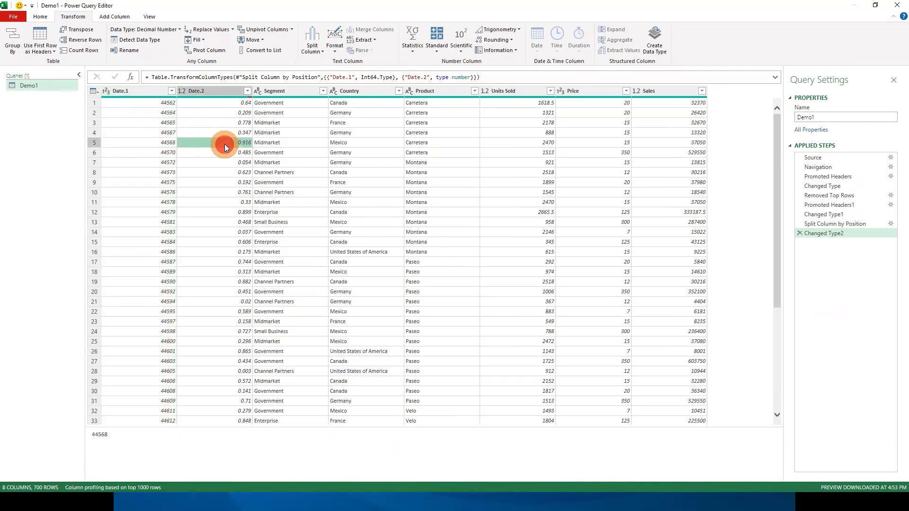
left_click(199, 94)
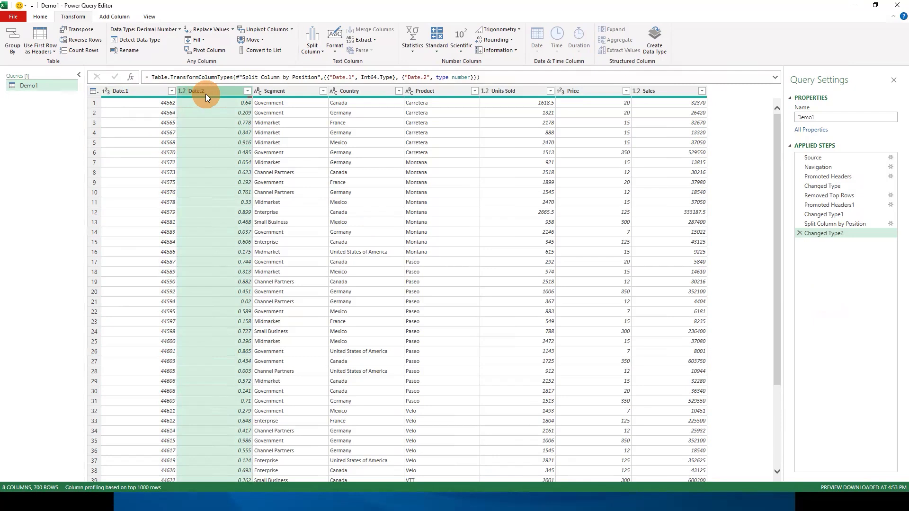
right_click(205, 93)
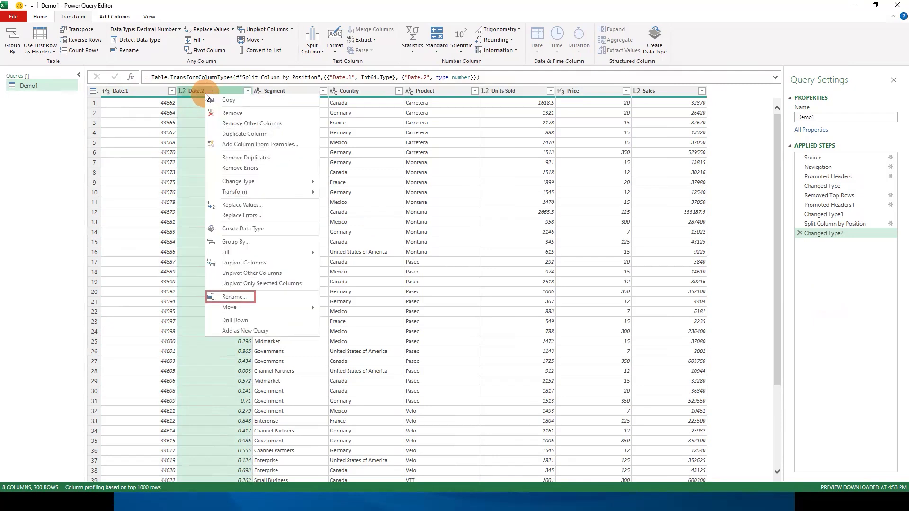
left_click(211, 297)
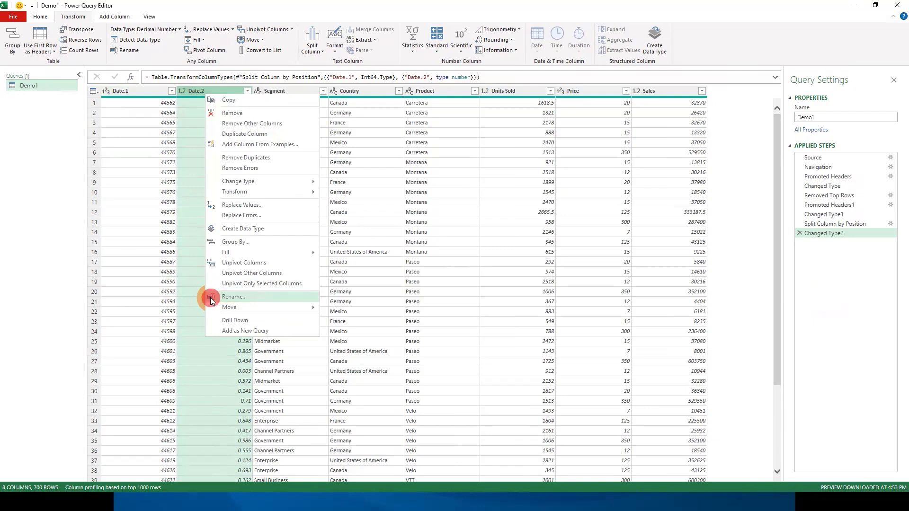
type("Time")
key("Return")
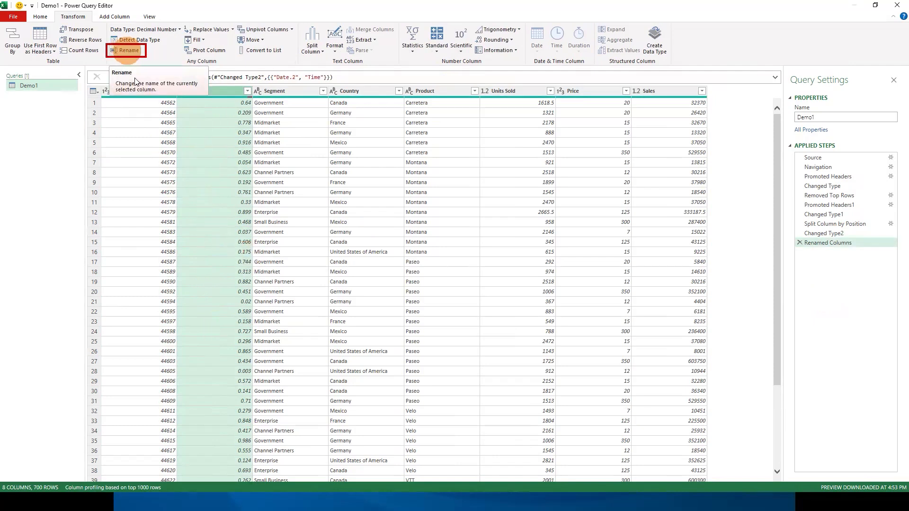
Step: Rename the Date.1 column as Date
left_click(129, 90)
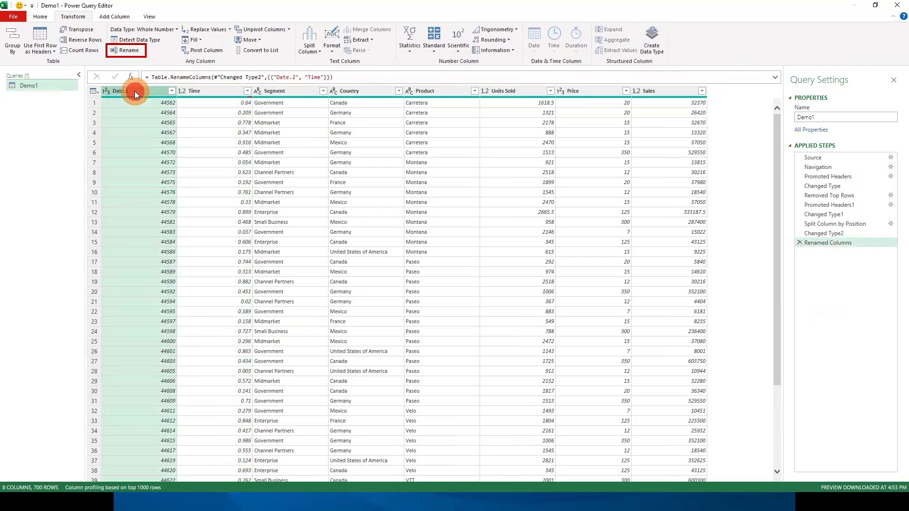
left_click(126, 52)
type("Date")
key("Return")
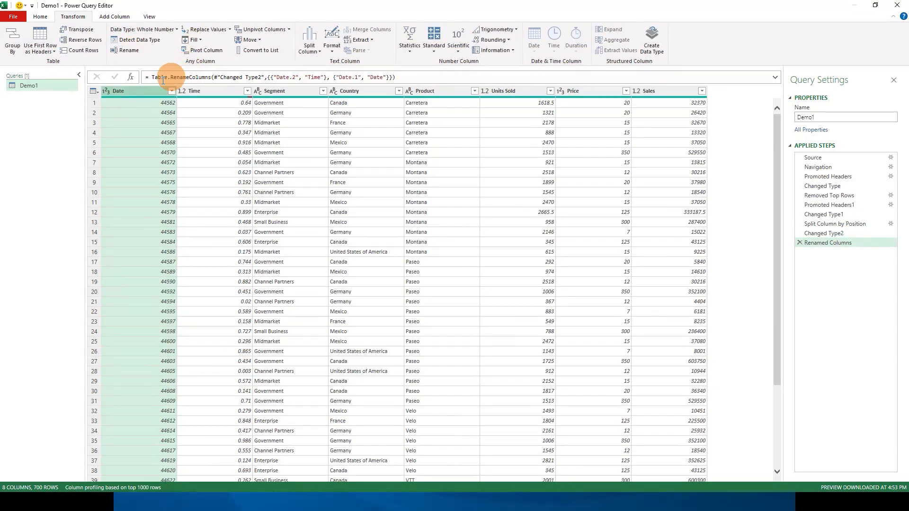
Step: Change the Date column's data type to Date
left_click(124, 89)
left_click(124, 31)
left_click(124, 31)
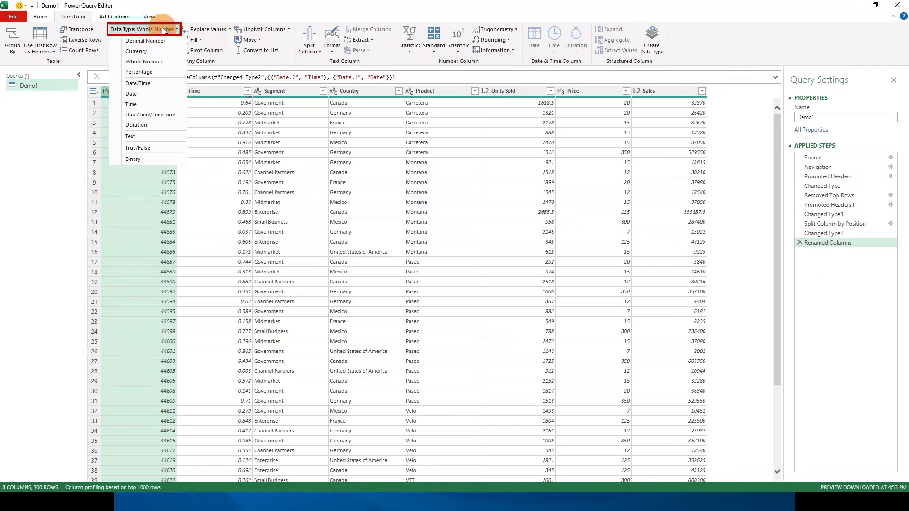
left_click(153, 93)
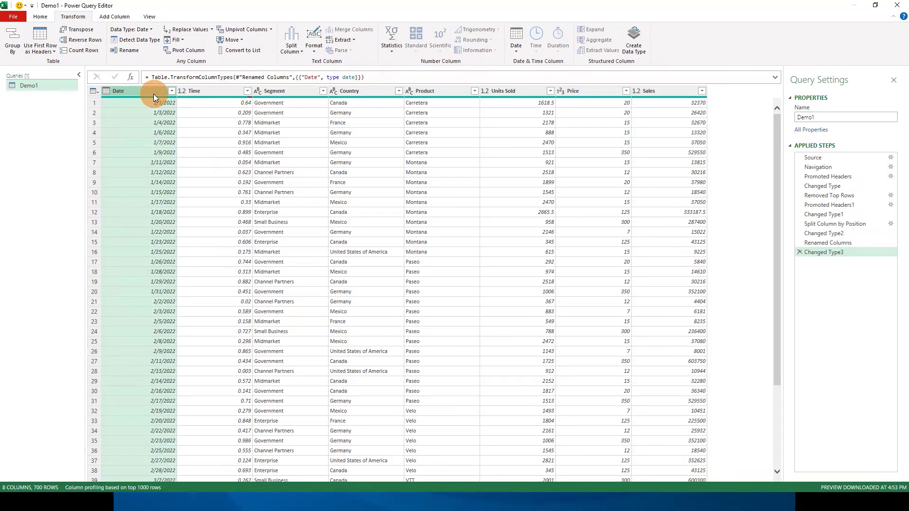
Step: Change the Time column's data type to Time
left_click(198, 90)
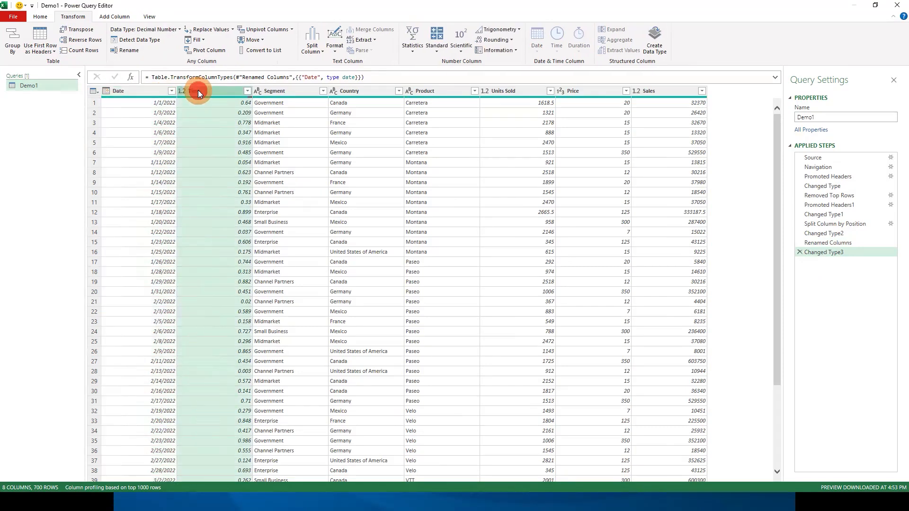
left_click(157, 31)
left_click(148, 105)
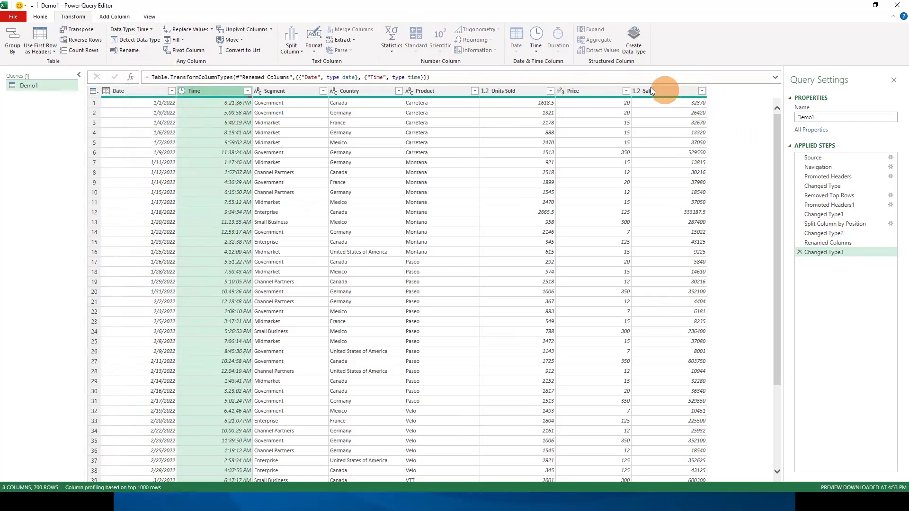
Step: Change the Sales column's data type to Currency
left_click(650, 88)
left_click(154, 32)
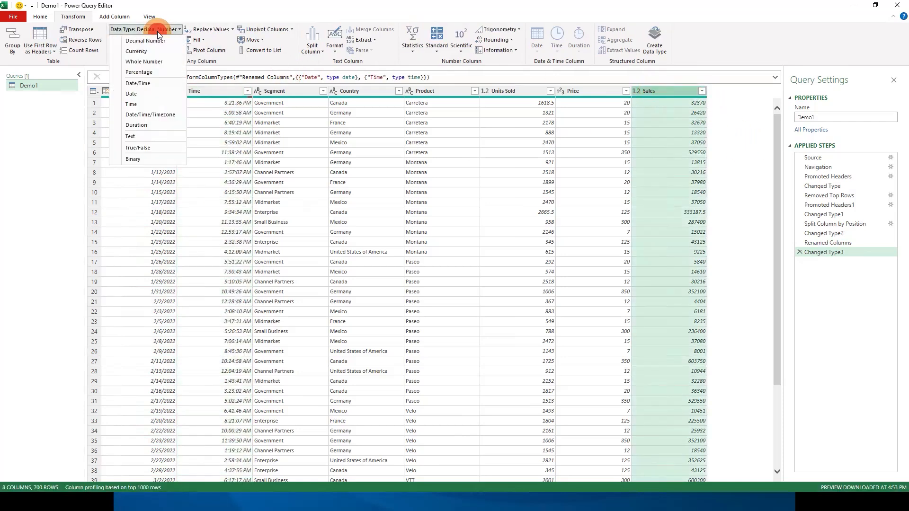
left_click(136, 51)
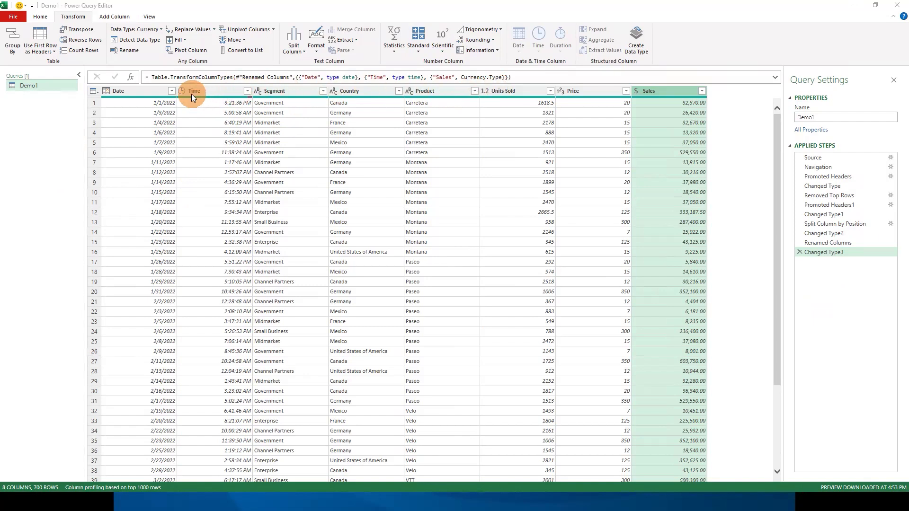
Step: Remove the Time column from the Demo1 query
left_click(225, 94)
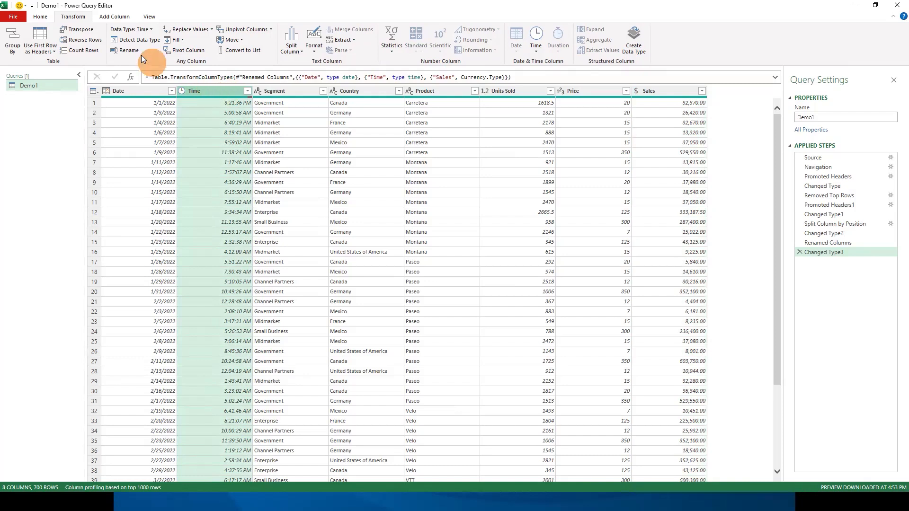
left_click(47, 18)
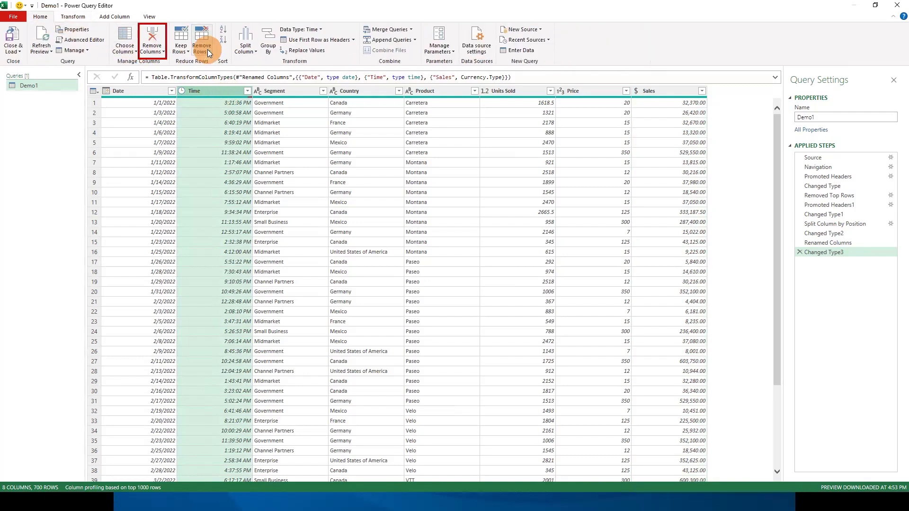
left_click(151, 43)
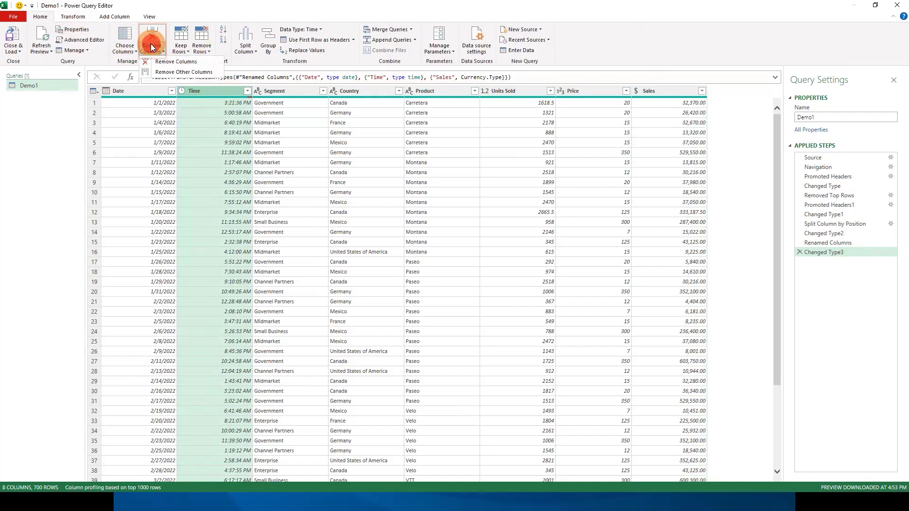
left_click(165, 63)
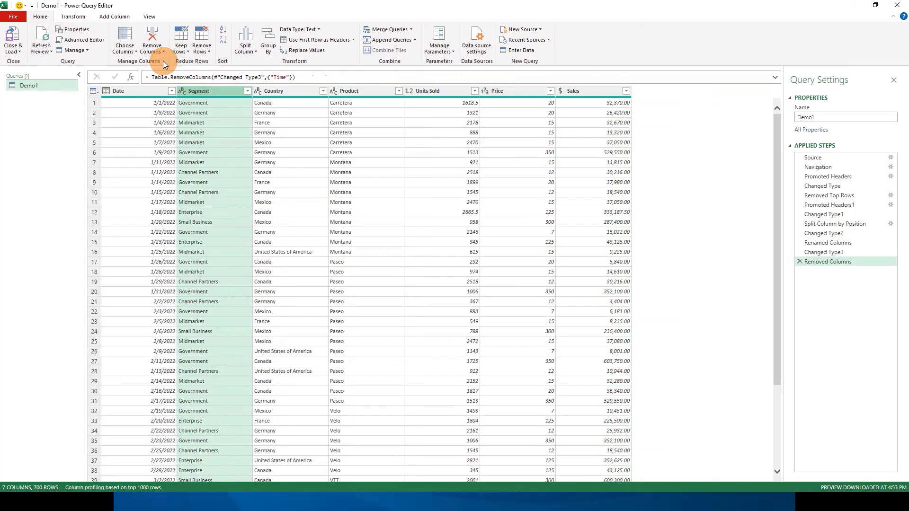
Step: Close the Power Query Editor and load the cleaned Demo1 query into the Excel workbook
left_click(13, 52)
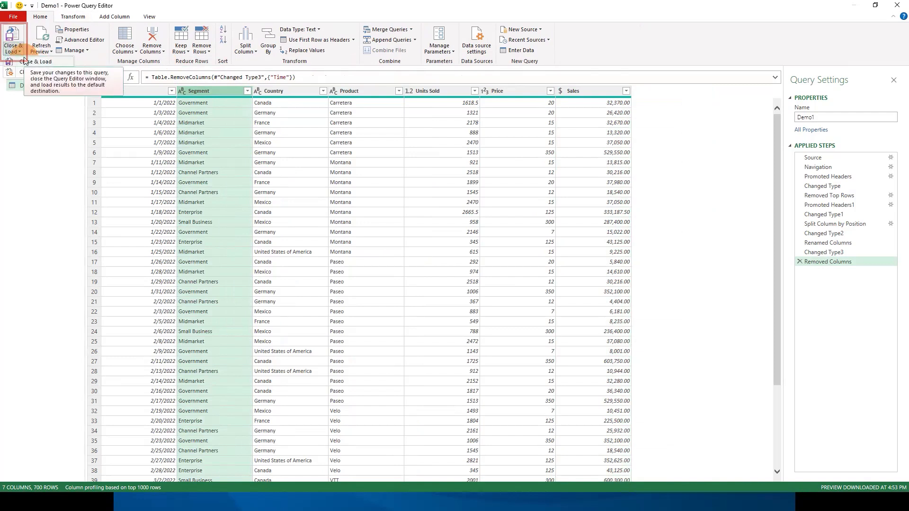
left_click(49, 63)
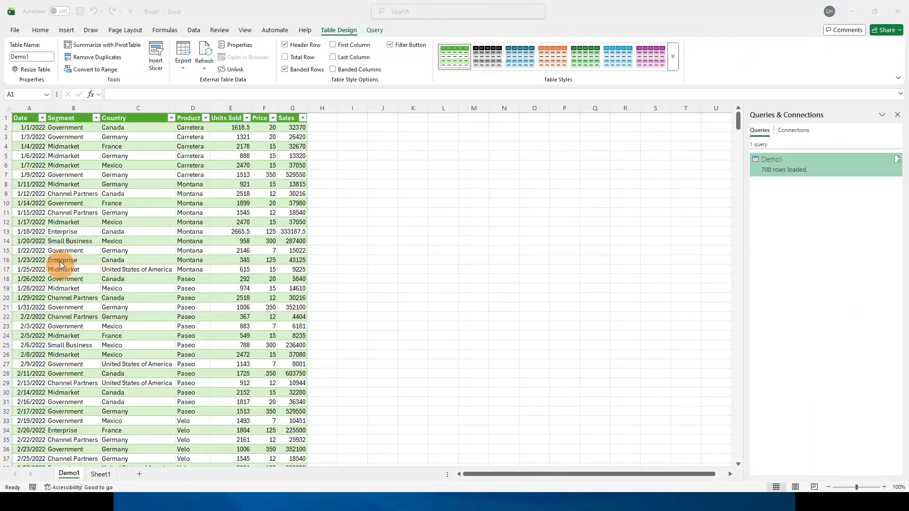
scroll(66, 189, "up", 6, "ctrl")
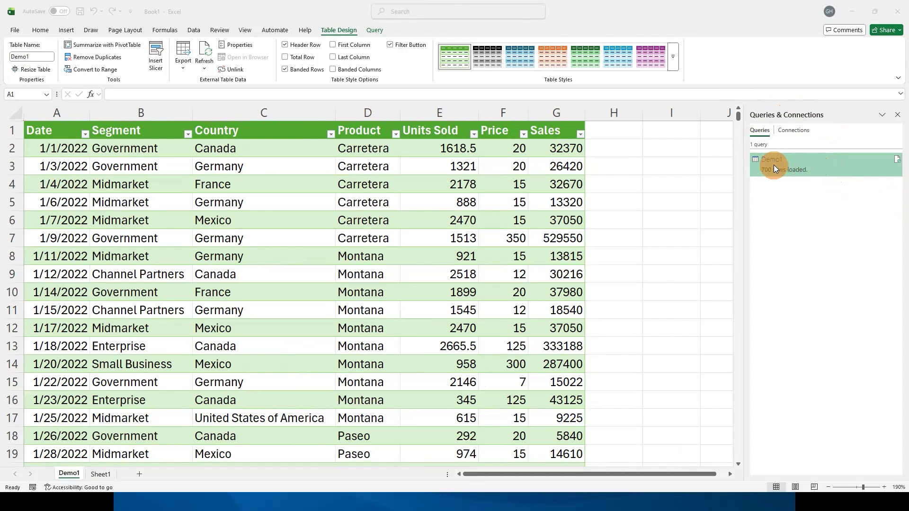
Step: Reopen the loaded Demo1 query for editing in Power Query Editor
left_click(791, 207)
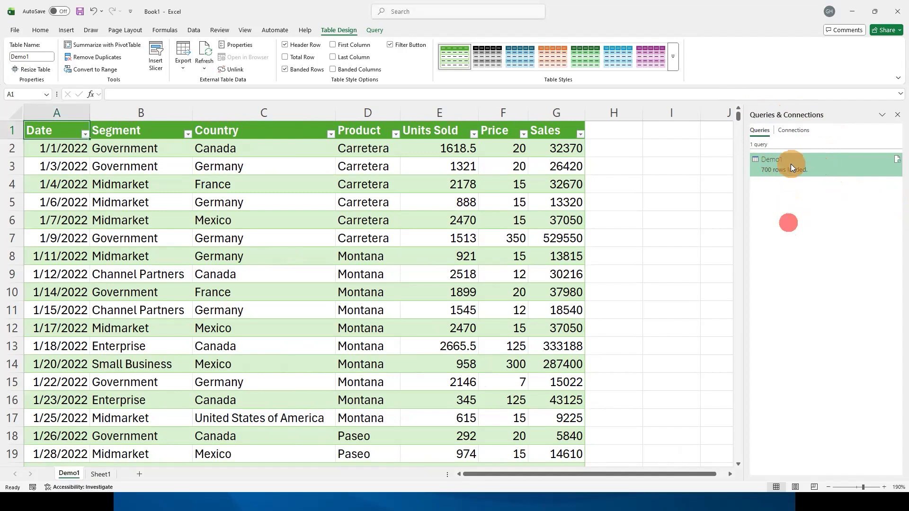
mouse_move(791, 165)
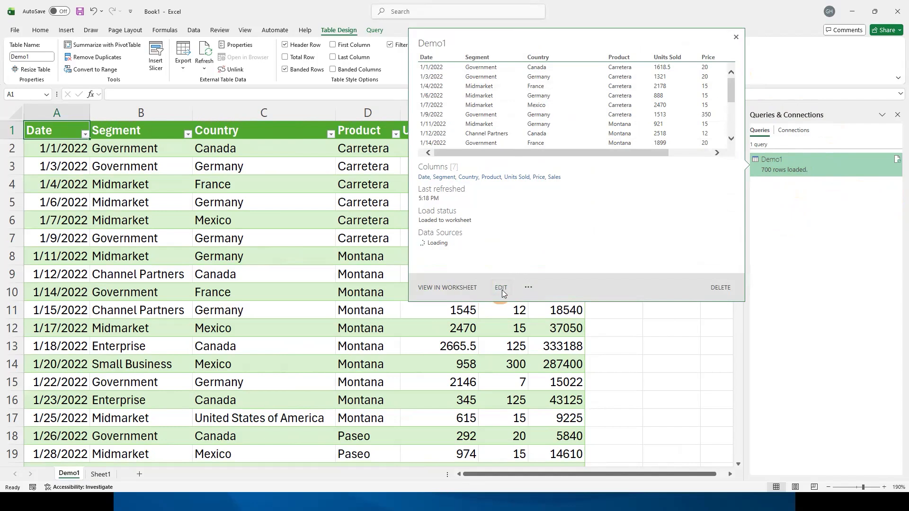
left_click(783, 173)
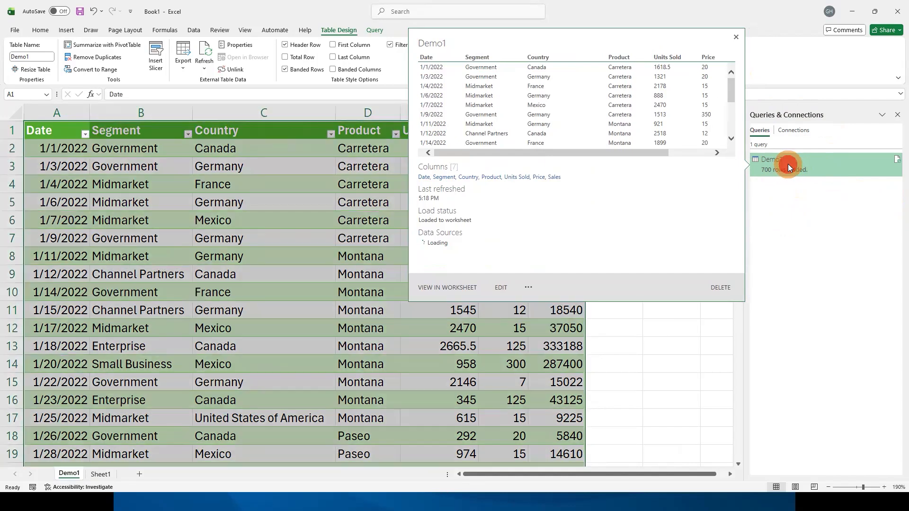
right_click(788, 164)
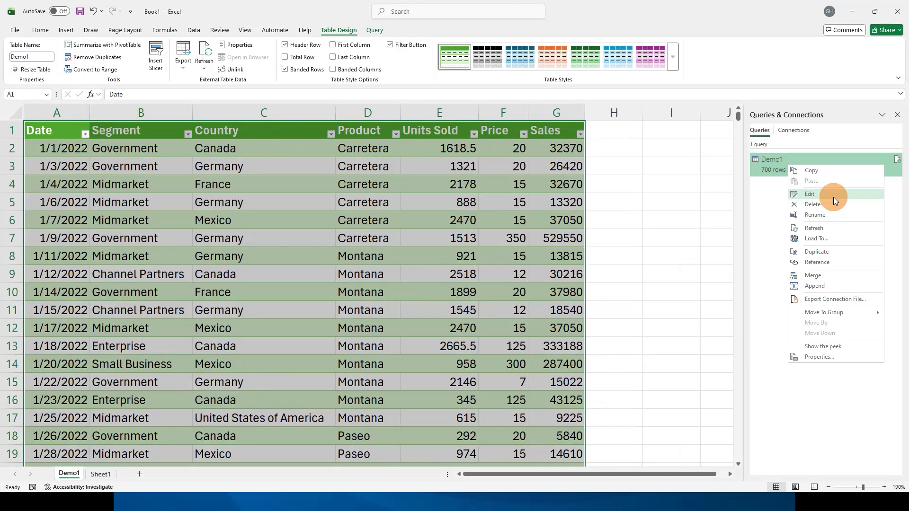
left_click(833, 197)
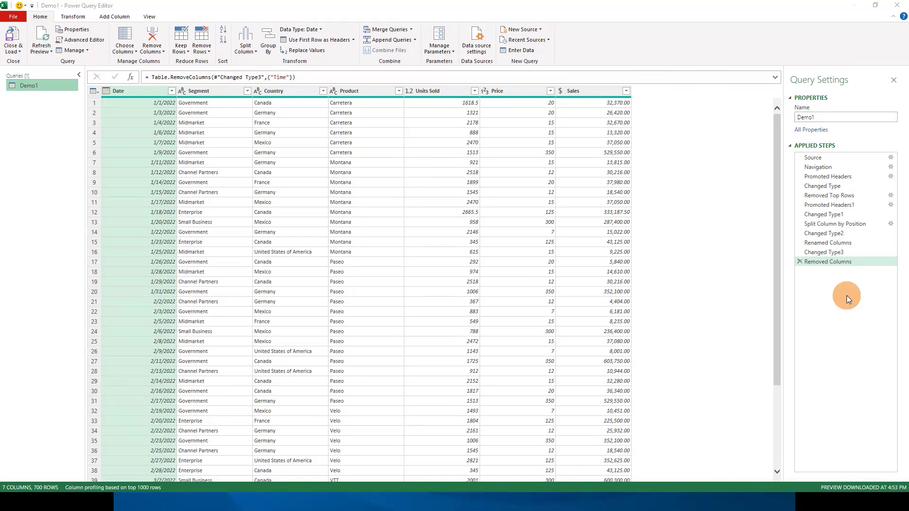
Step: Sort the rows by the Country column in ascending order
left_click(577, 90)
left_click(284, 91)
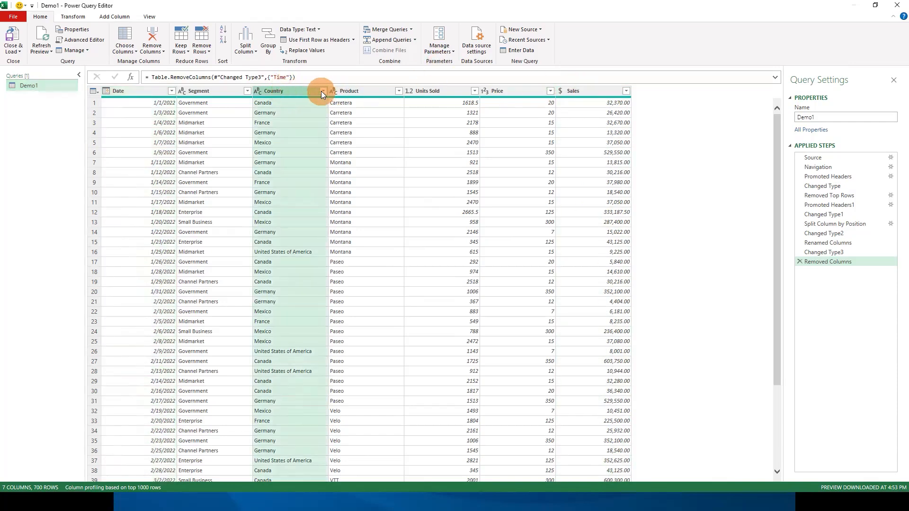
left_click(322, 91)
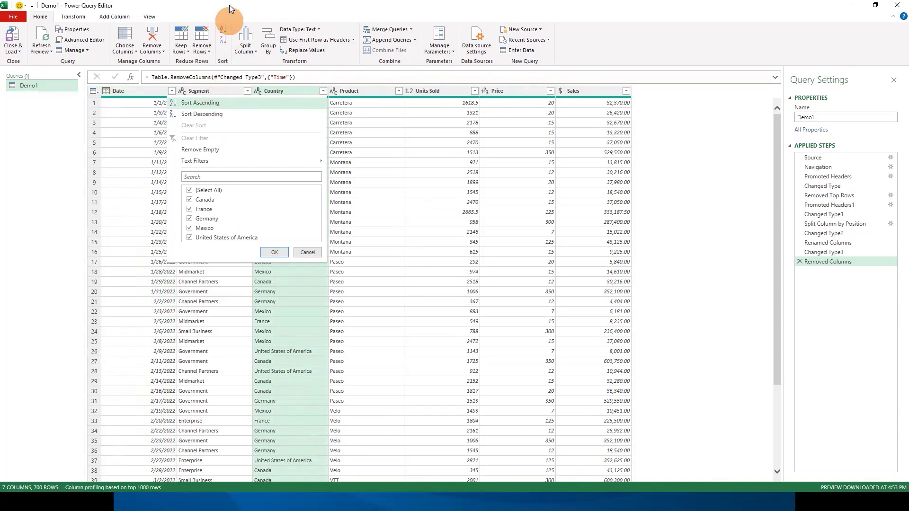
left_click(223, 30)
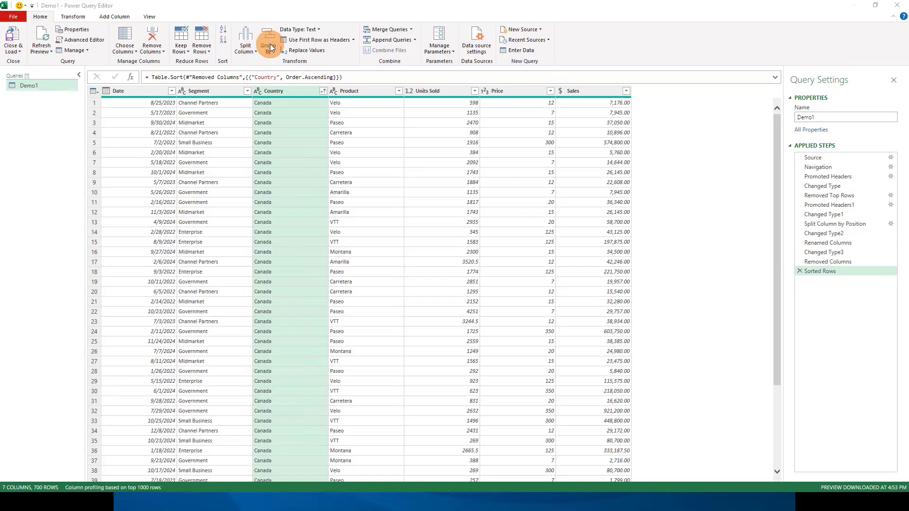
Step: Set up a Basic Group By operation using Country as the grouping column
left_click(72, 16)
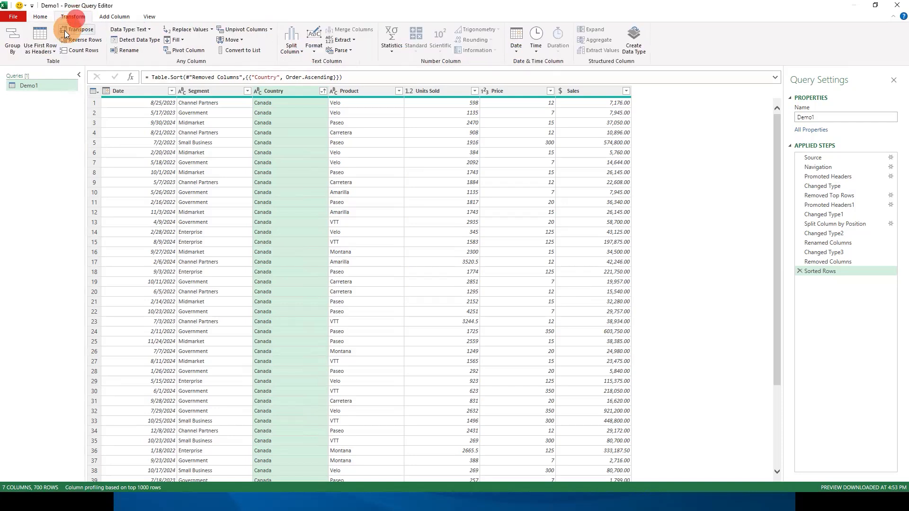
left_click(12, 45)
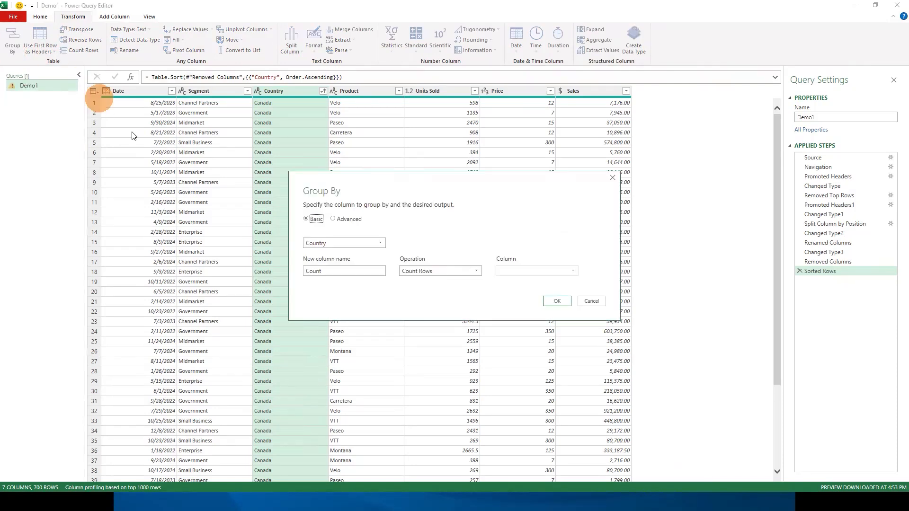
left_click_drag(323, 185, 306, 190)
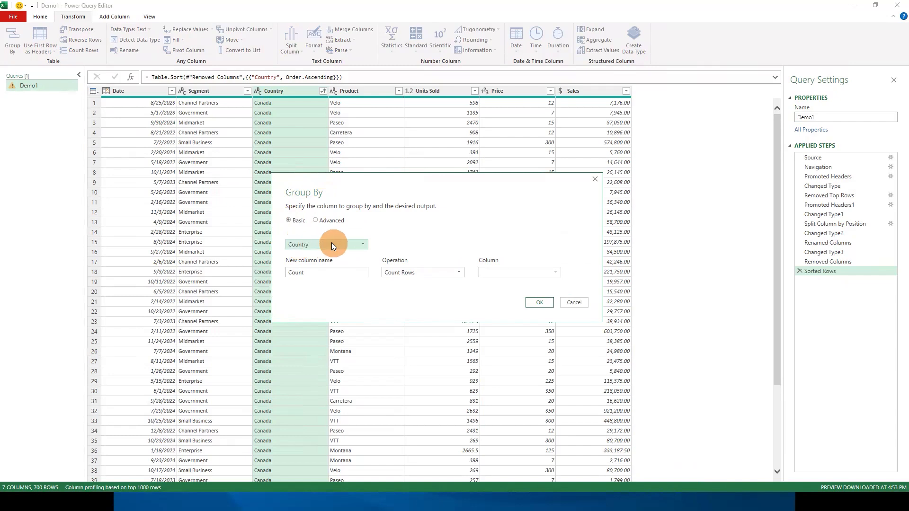
left_click(332, 220)
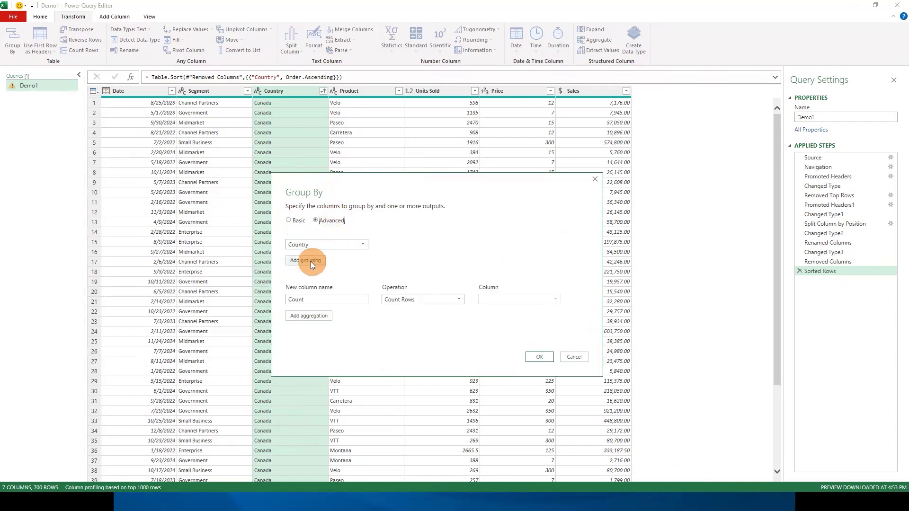
left_click(297, 222)
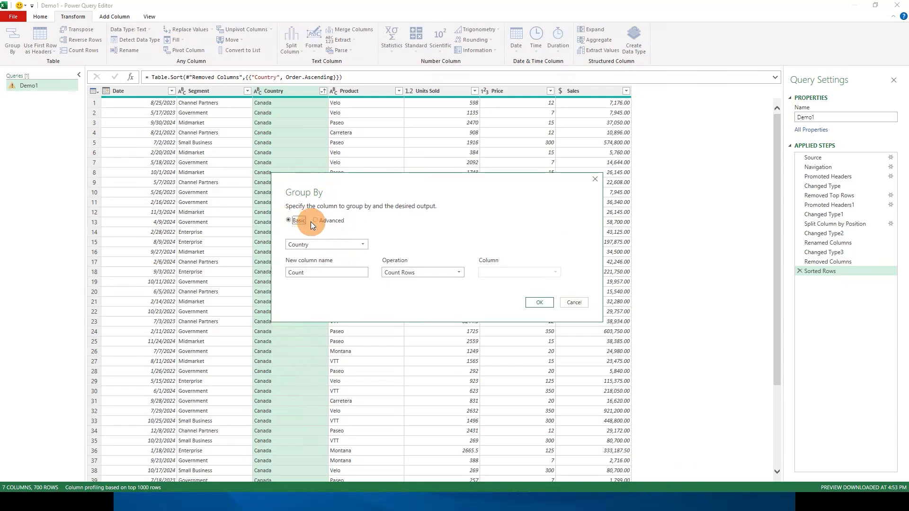
left_click(348, 248)
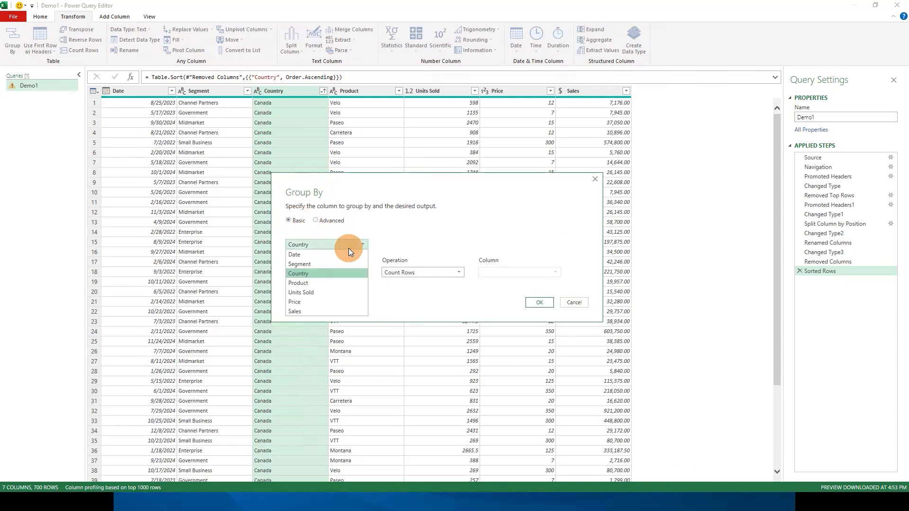
left_click(352, 273)
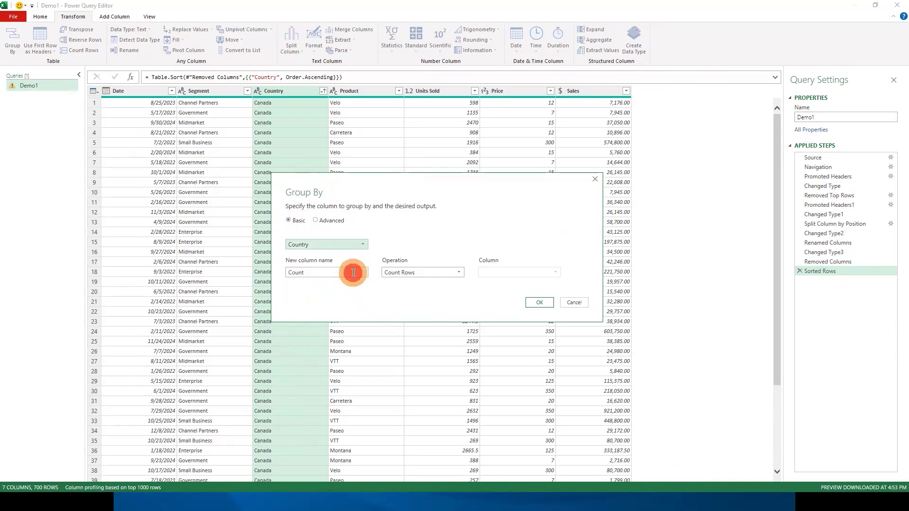
Step: Name the grouped output column Total, calculate it as the Sum of Sales, and apply the grouping
left_click(315, 274)
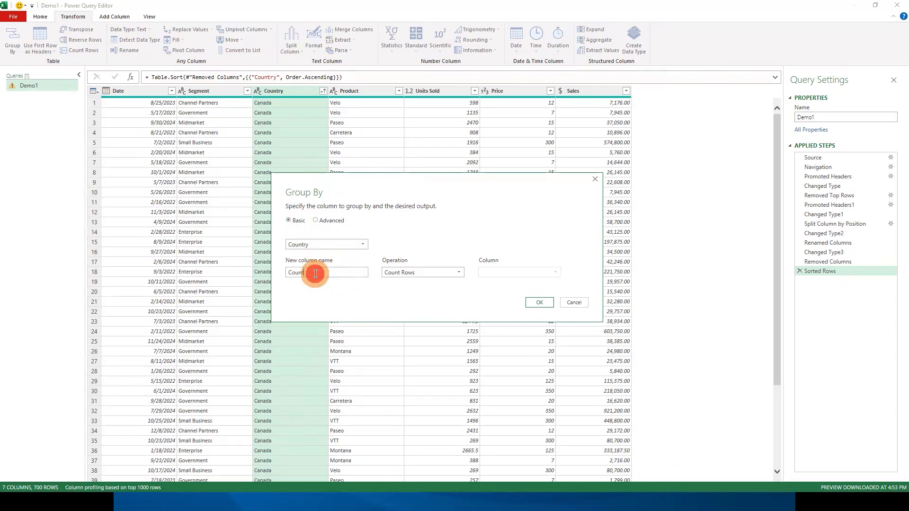
key("BackSpace")
key("BackSpace")
key("BackSpace")
key("BackSpace")
key("BackSpace")
type("Total")
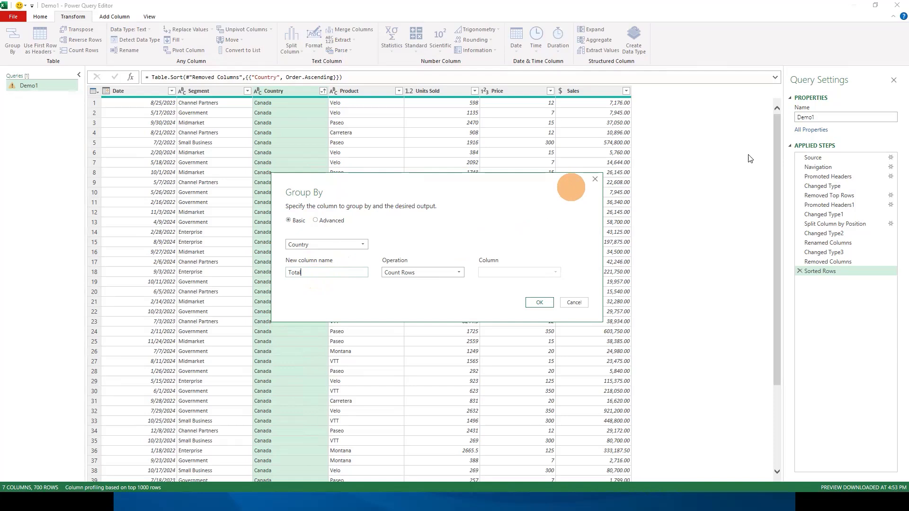
left_click(435, 273)
left_click(436, 283)
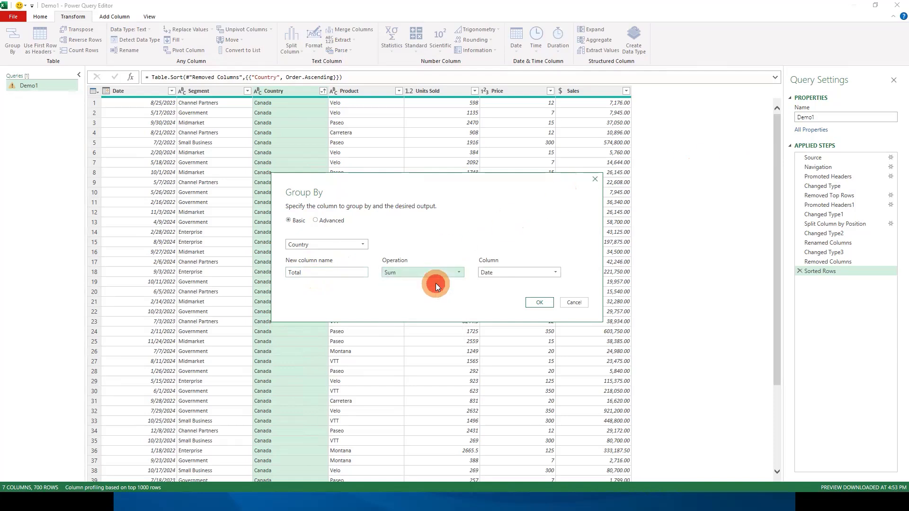
left_click(525, 272)
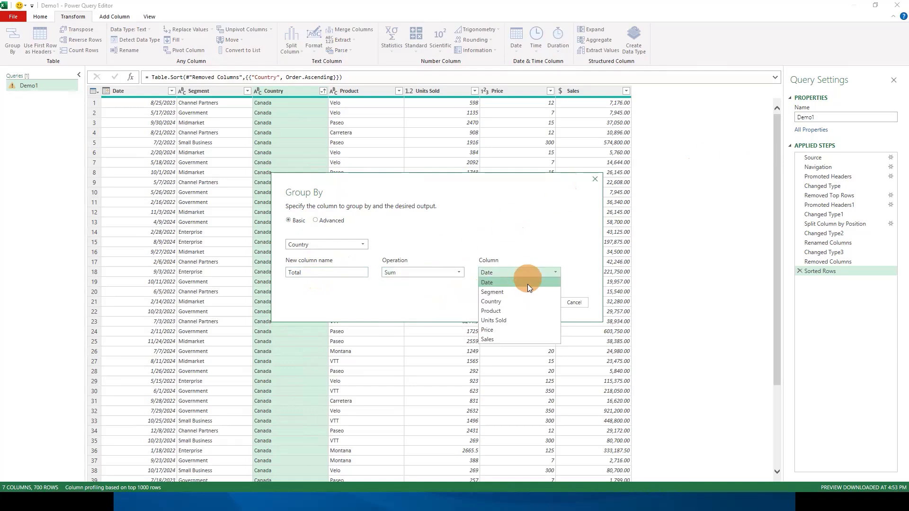
left_click(553, 340)
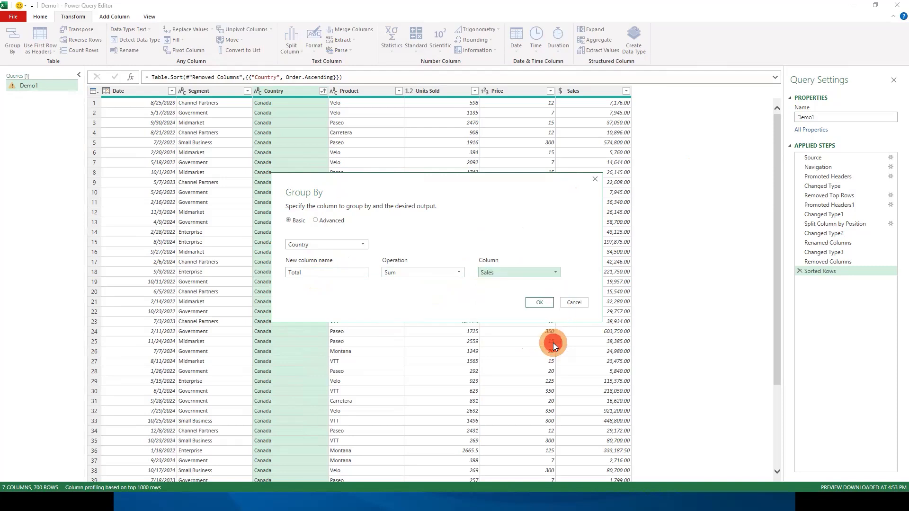
left_click(541, 303)
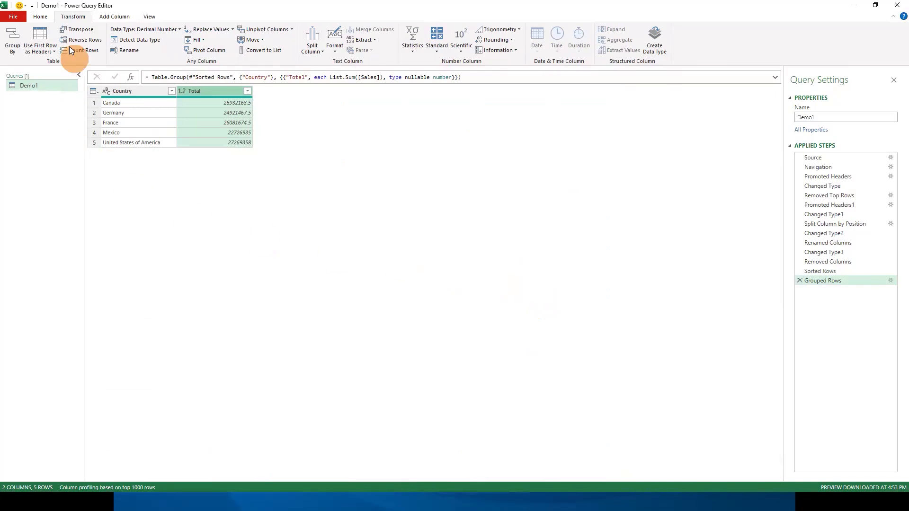
Step: Close the editor and load the query grouped by country back into the Excel worksheet
left_click(50, 22)
left_click(19, 48)
left_click(30, 60)
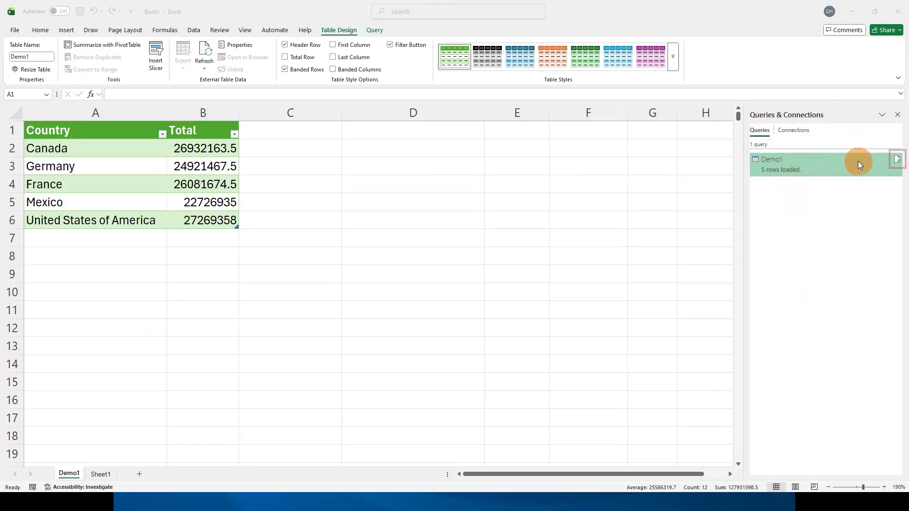
Step: Refresh the Demo1 query so the loaded country totals table is updated from its source
left_click(896, 162)
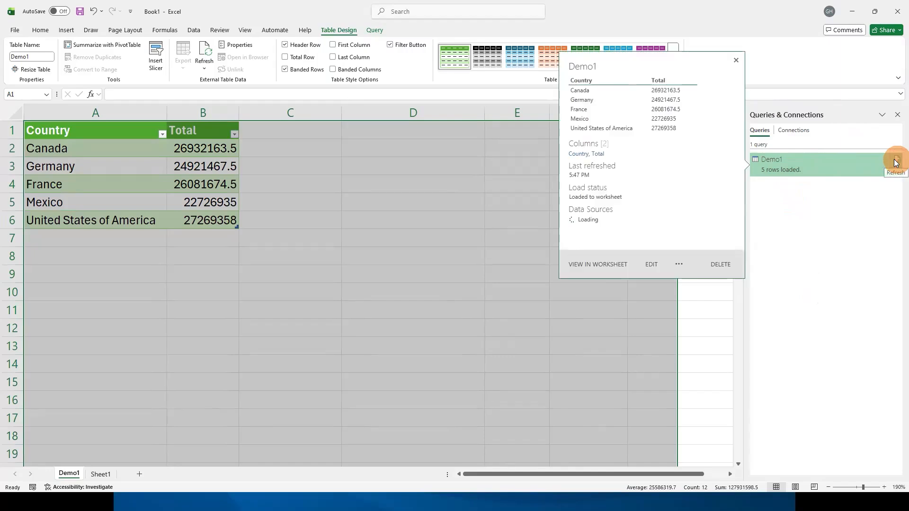
left_click(896, 162)
right_click(806, 173)
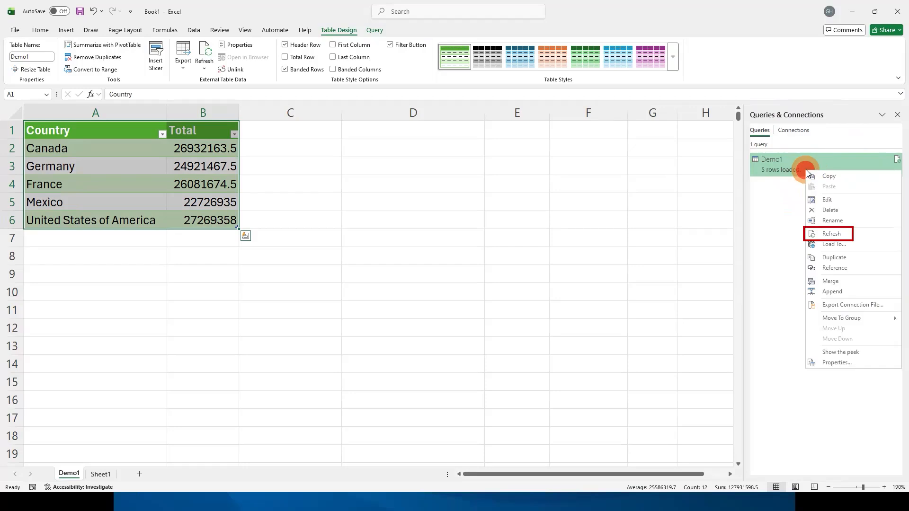
left_click(829, 278)
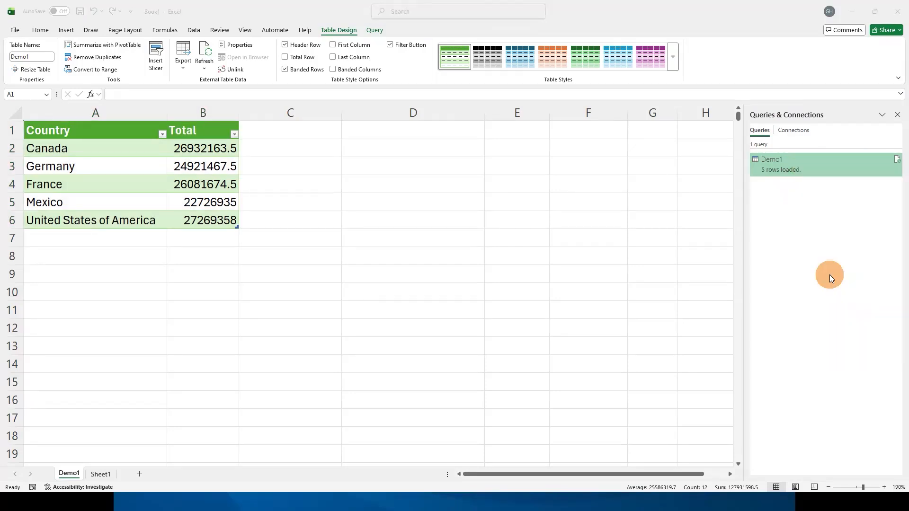
left_click(346, 34)
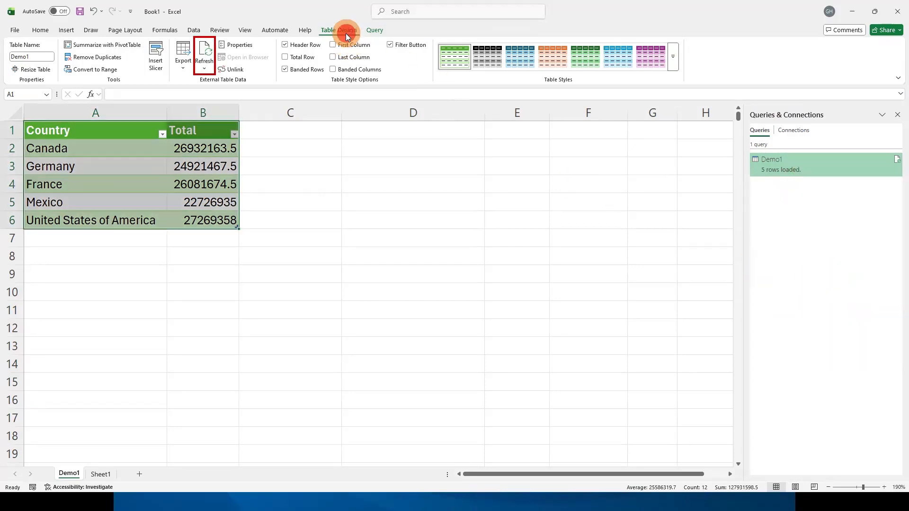
left_click(204, 69)
left_click(213, 85)
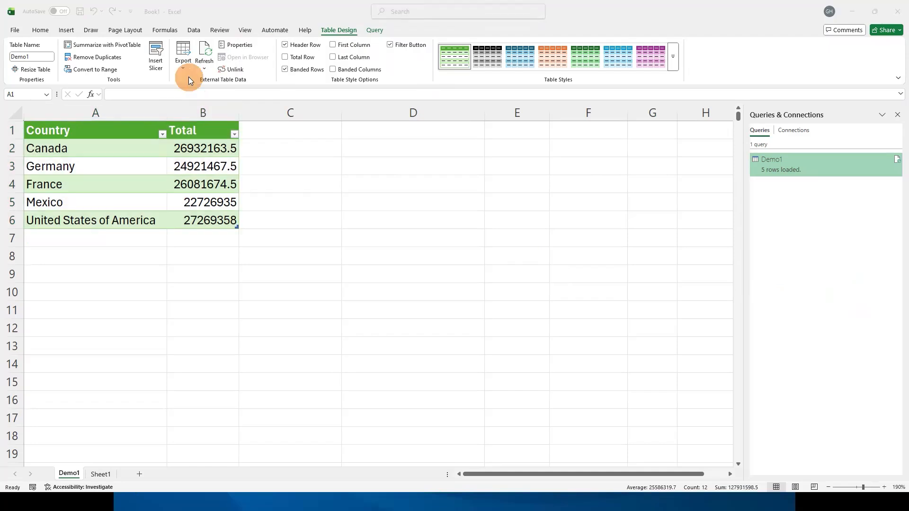
Step: Set the Demo1 query's connection properties to refresh every 60 minutes and refresh data when opening the file
left_click(338, 31)
left_click(205, 71)
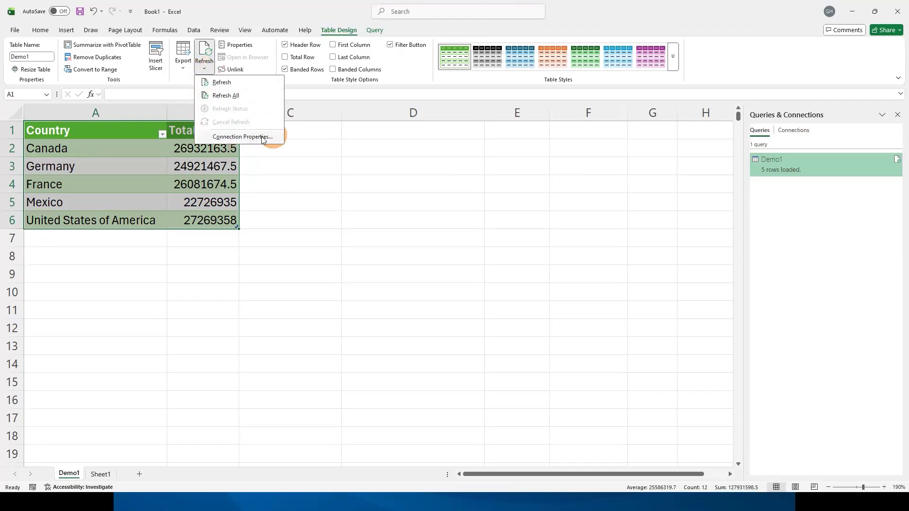
left_click(237, 136)
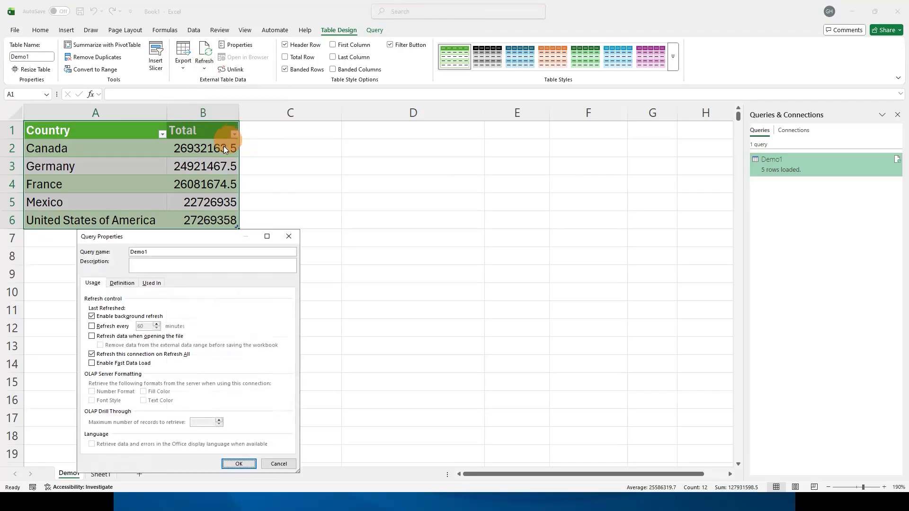
left_click_drag(133, 238, 173, 141)
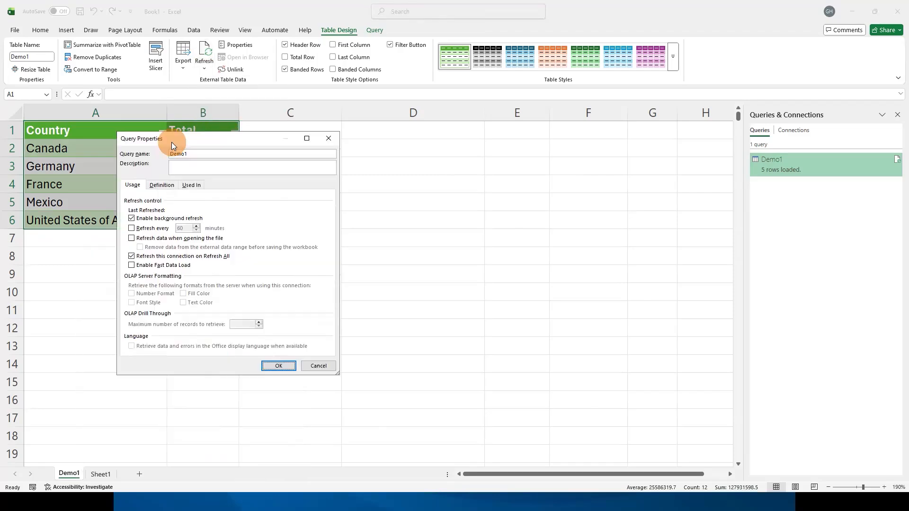
left_click(152, 228)
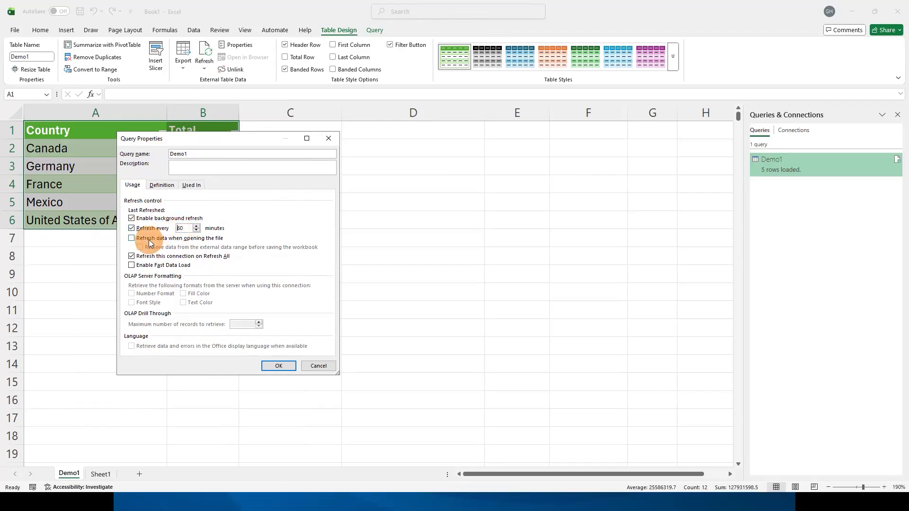
left_click(133, 242)
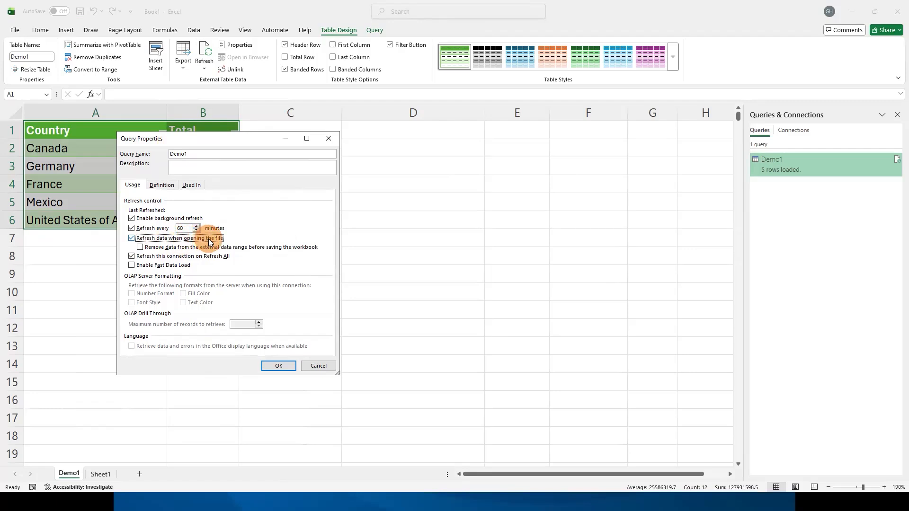
left_click(279, 366)
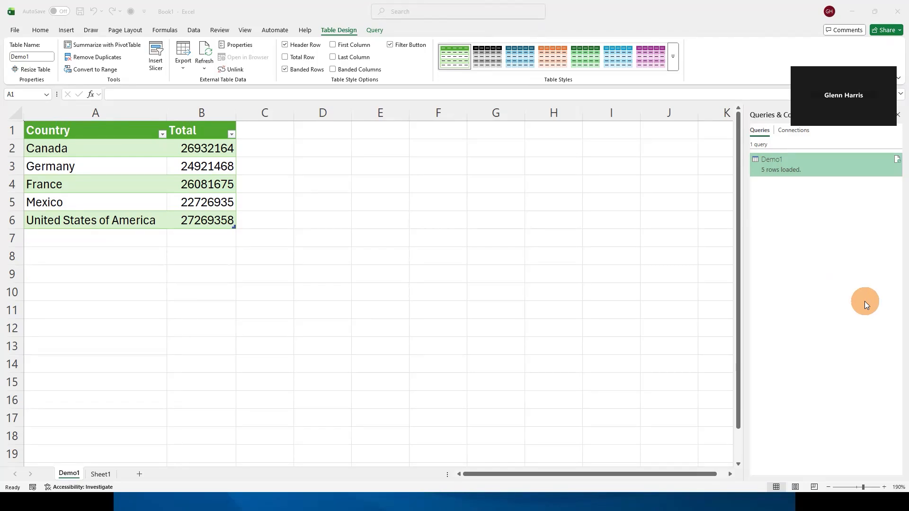
Step: Switch to the NYC Training page in the browser, download the Transform PQE 2025 bonus file, and return to Excel
key("alt+Tab")
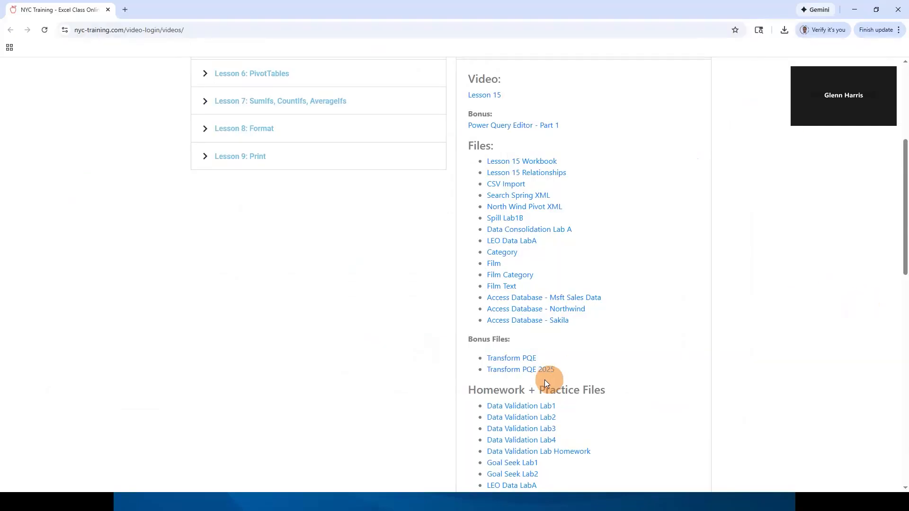
left_click(535, 373)
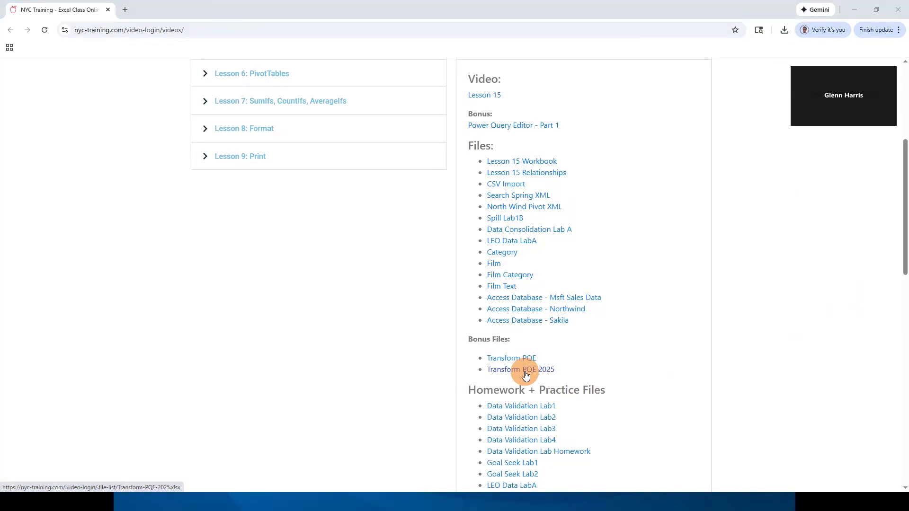
key("alt+Tab")
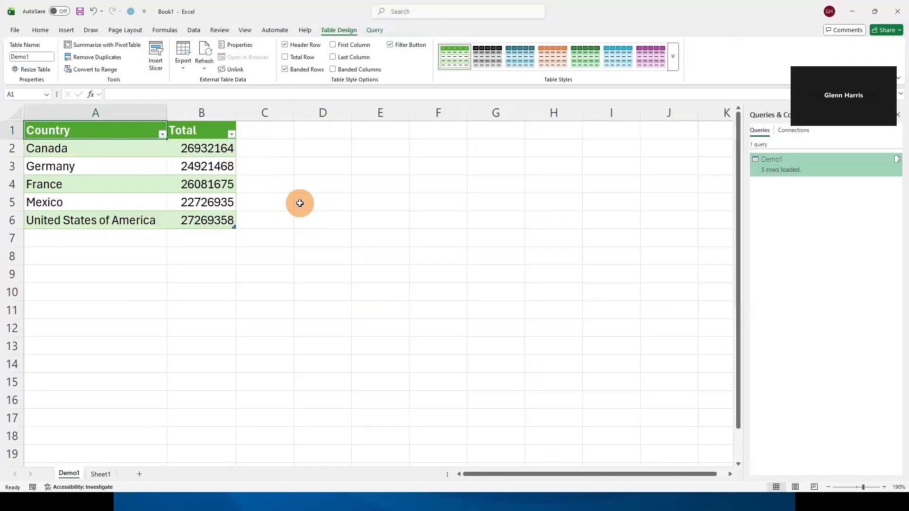
Step: Change the workbook's data source from the Transform-PQE file to Transform-PQE-2025.xlsx in the Downloads folder, then close the data source settings
left_click(194, 30)
left_click(20, 69)
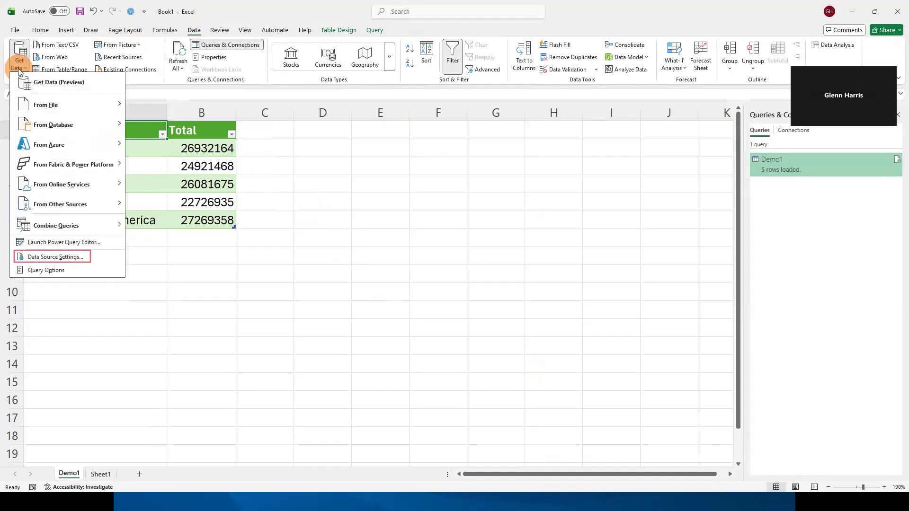
left_click(87, 257)
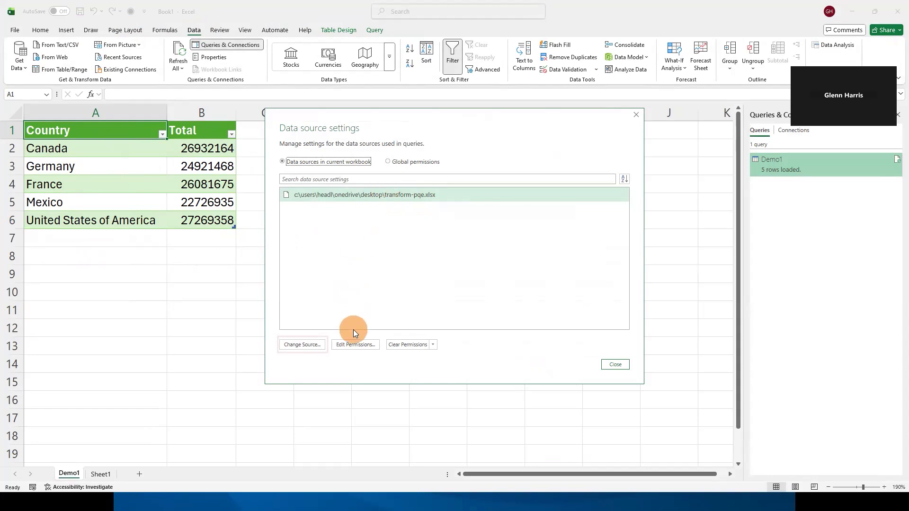
left_click(303, 347)
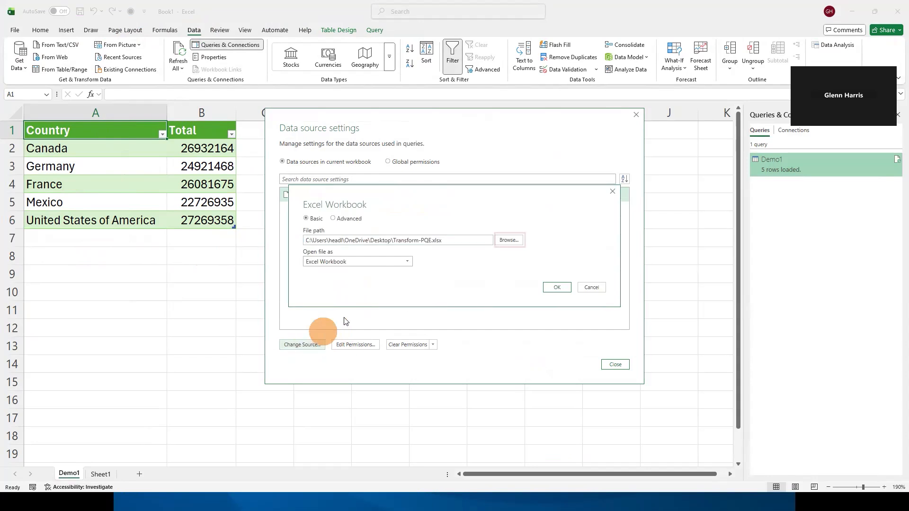
left_click(507, 239)
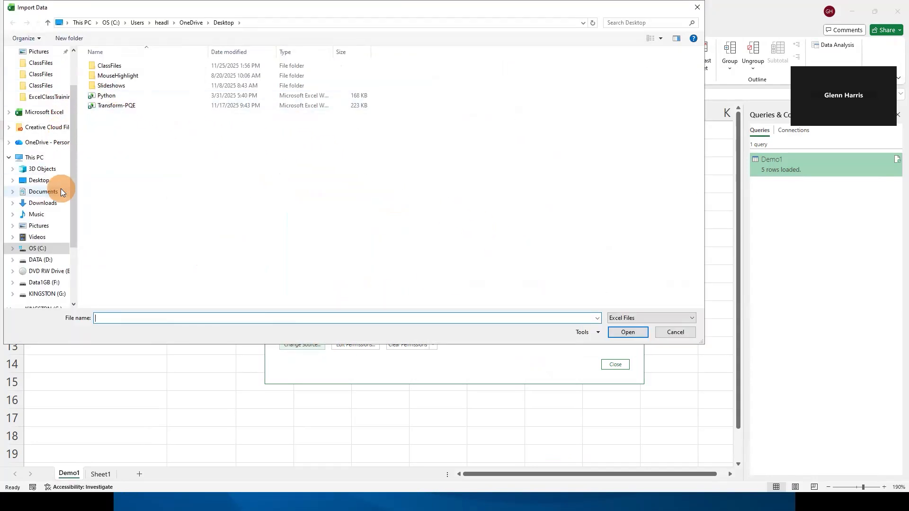
left_click(59, 203)
left_click(142, 79)
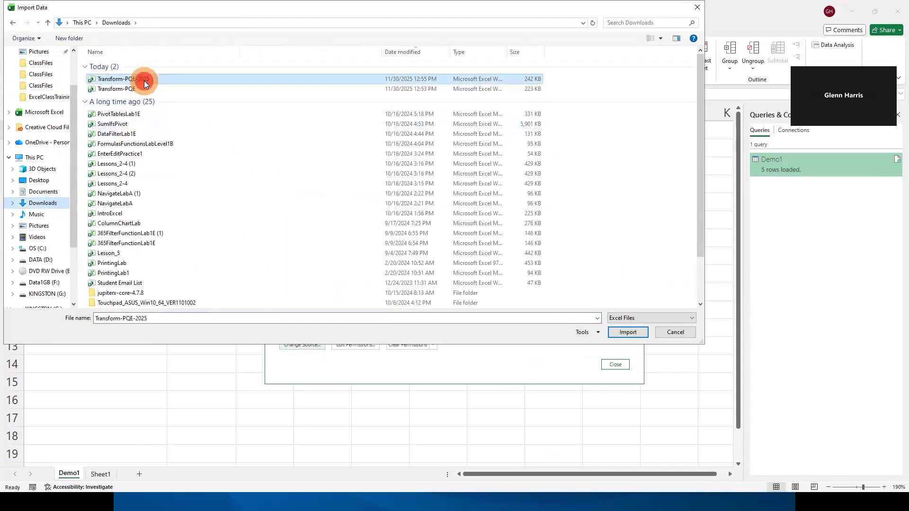
left_click(628, 334)
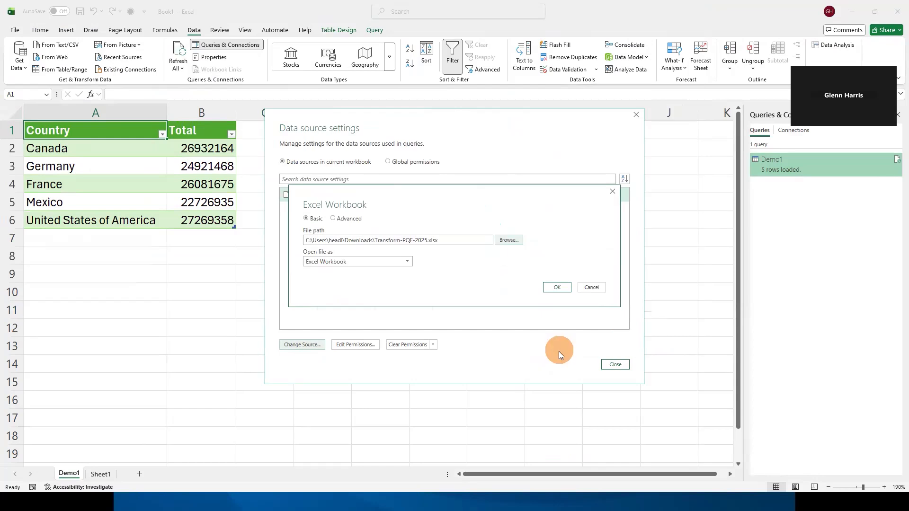
left_click(564, 288)
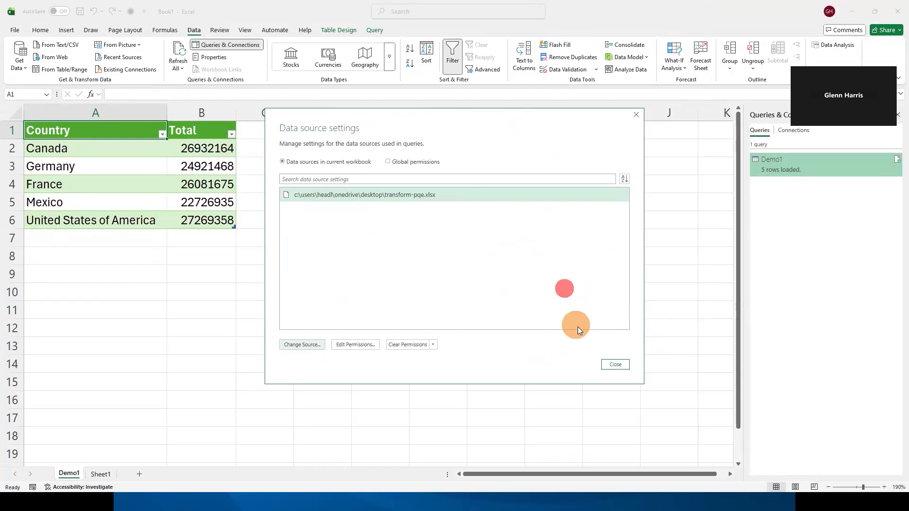
left_click(614, 363)
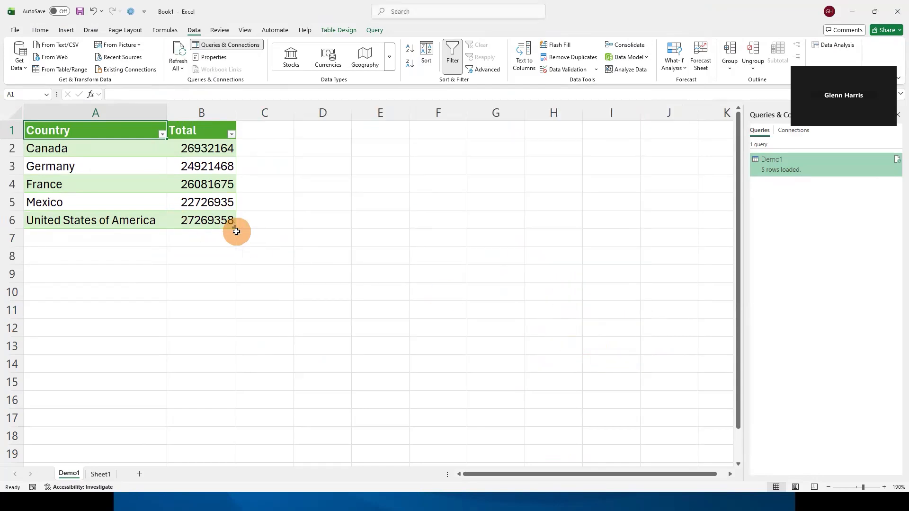